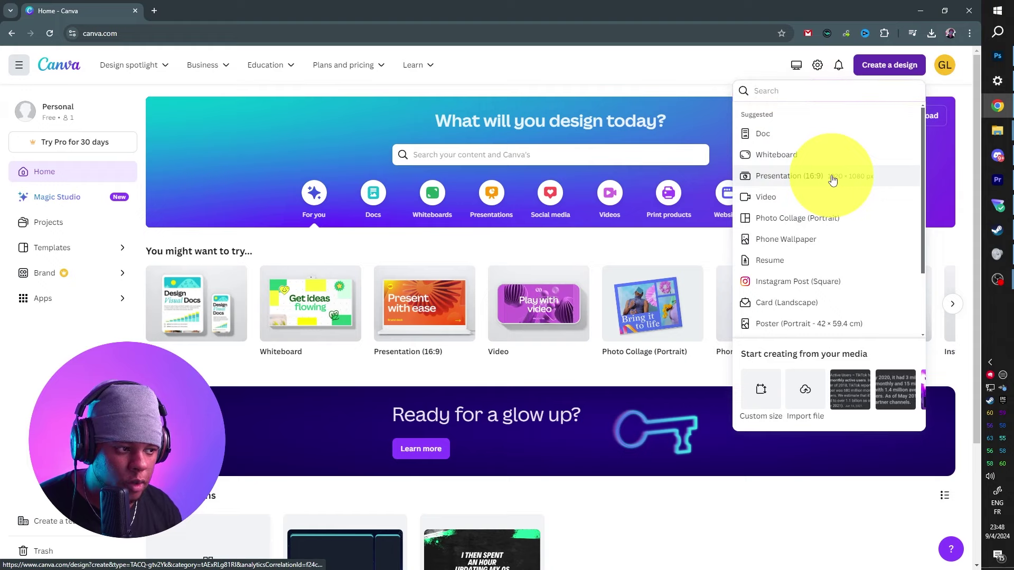
Create a new blank Presentation (16:9) design and close the home page's browser tab.
left_click(833, 181)
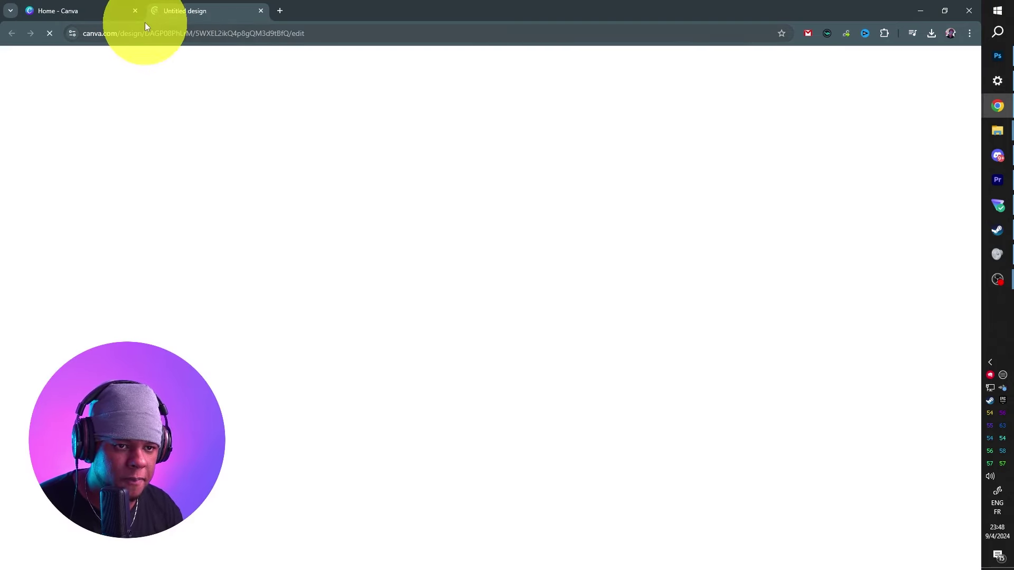
left_click(135, 11)
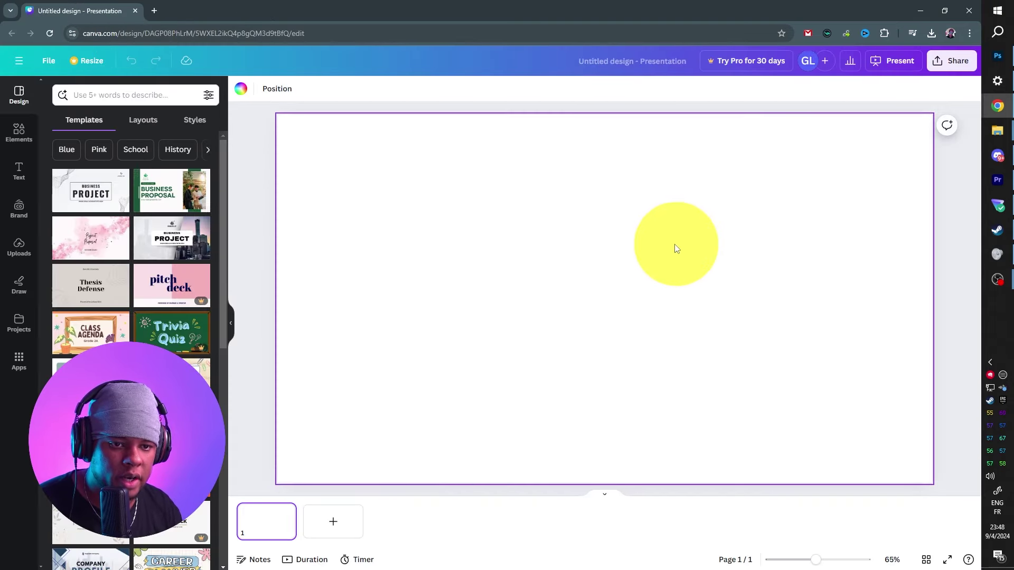
Search the elements library for "night sky".
left_click(20, 133)
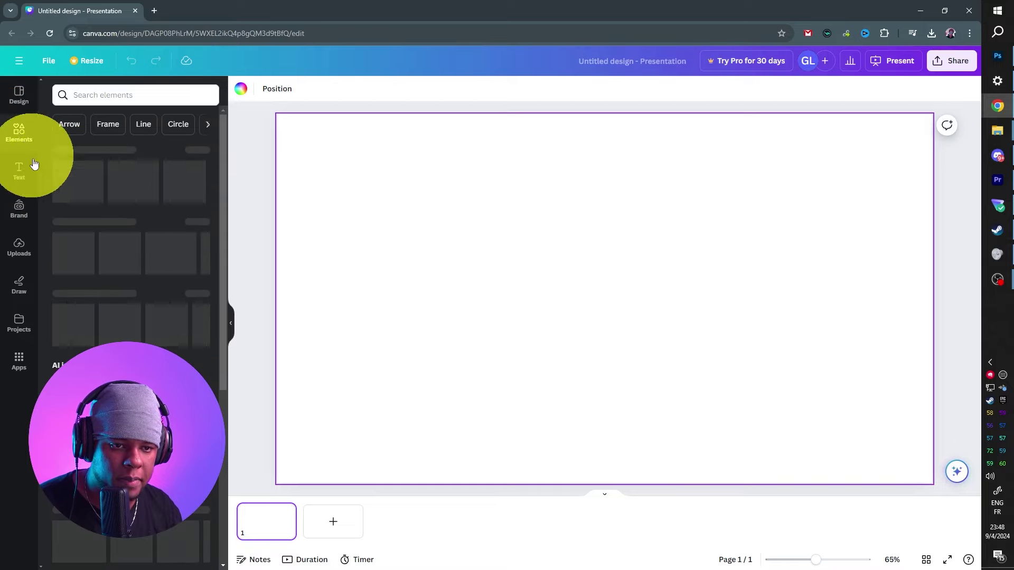
left_click(125, 96)
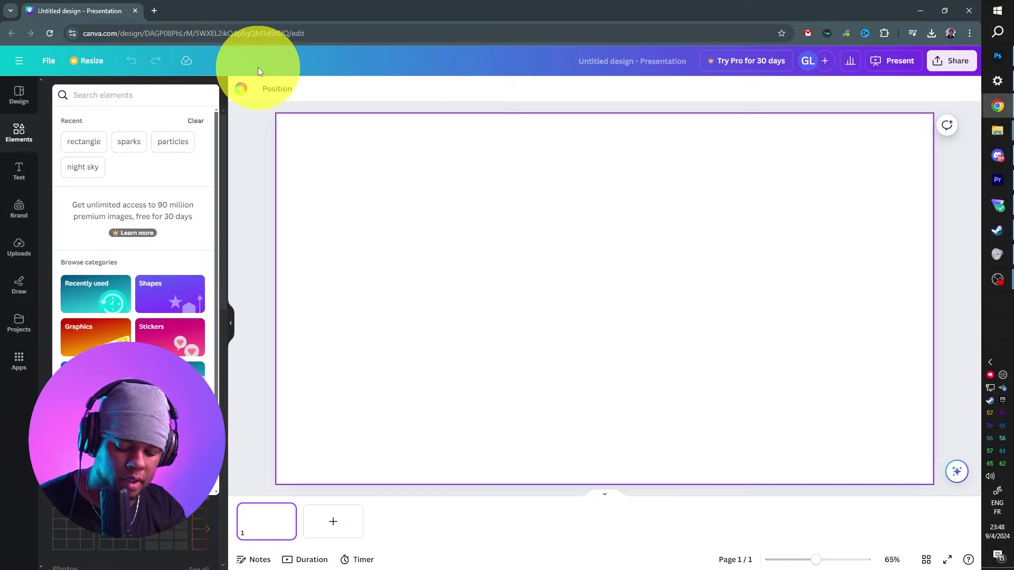
type("nighrt")
key("Down")
key("Down")
key("Return")
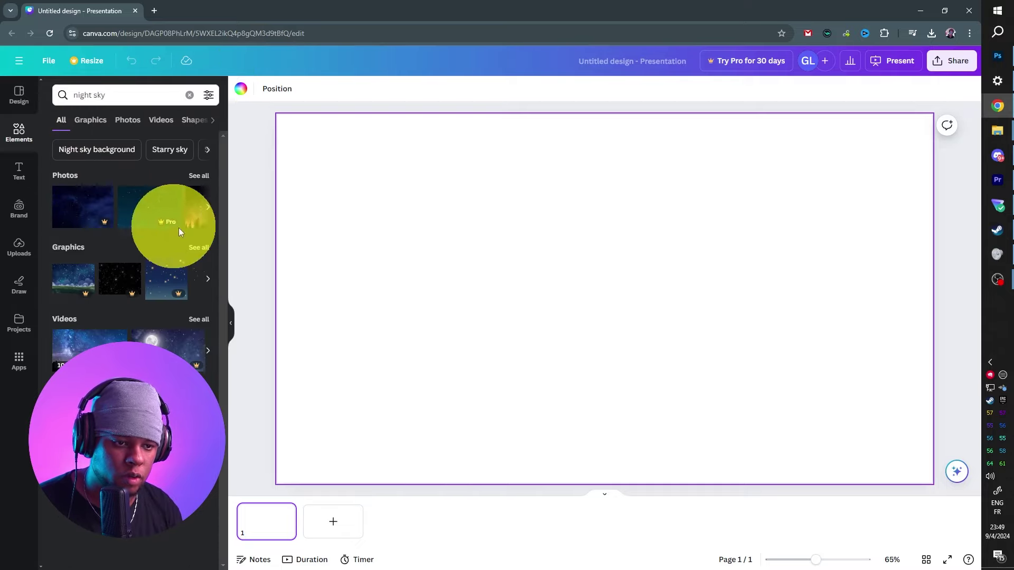
Add the dark purple starry sky graphic to the page and enlarge it to cover the whole page.
left_click(208, 211)
left_click(209, 211)
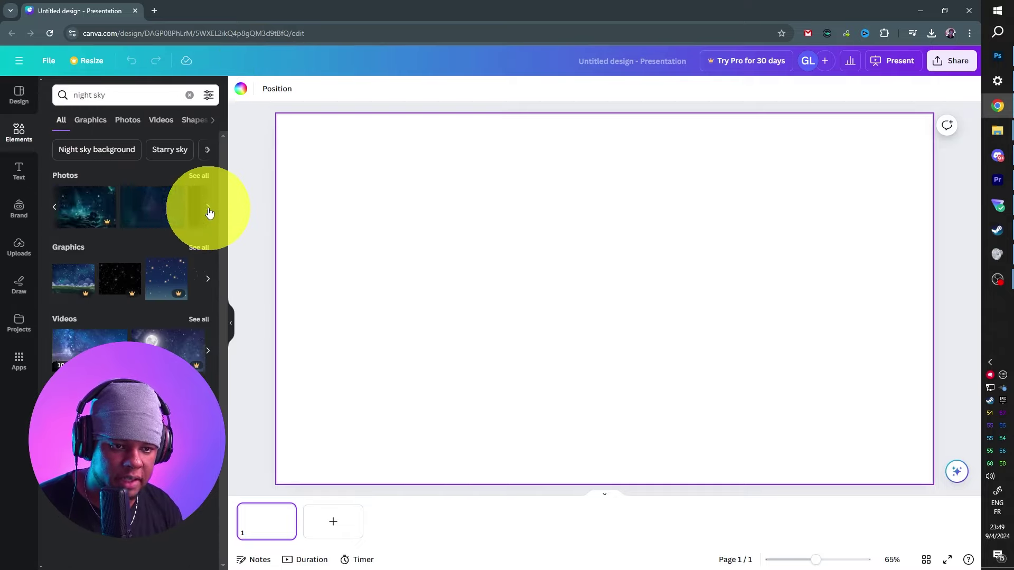
left_click(208, 207)
left_click(208, 279)
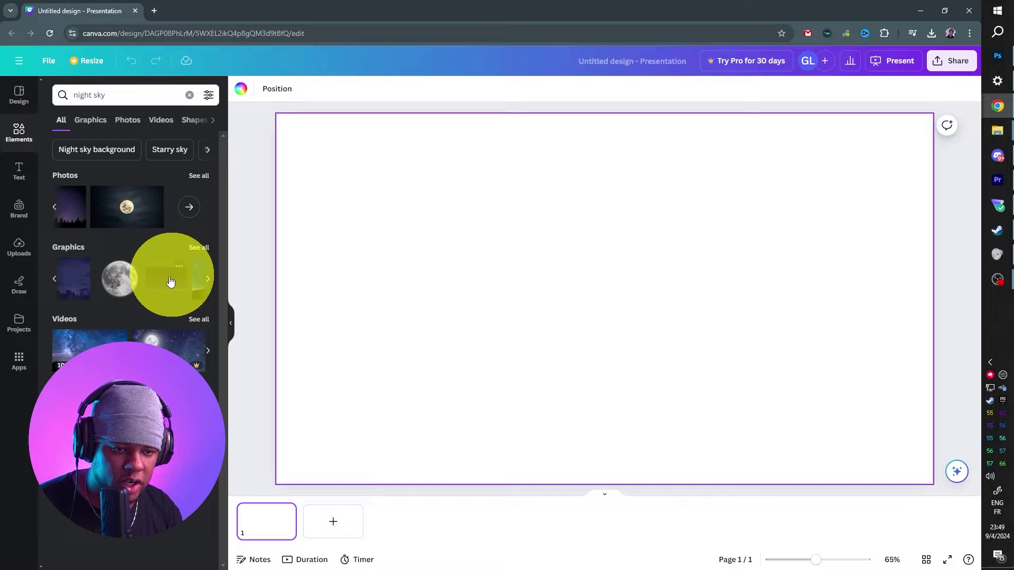
left_click(162, 285)
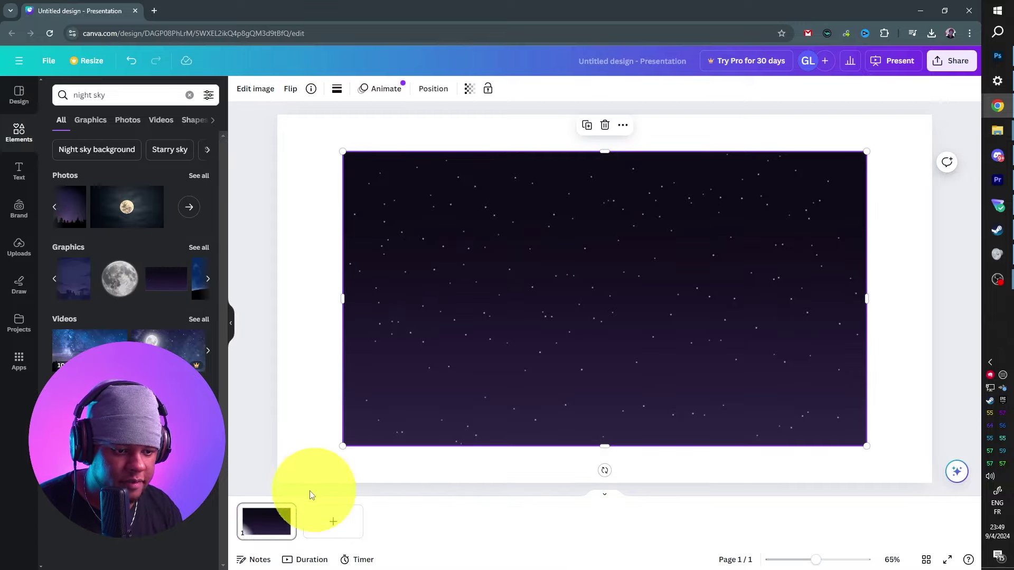
left_click_drag(343, 448, 272, 485)
left_click_drag(637, 309, 636, 301)
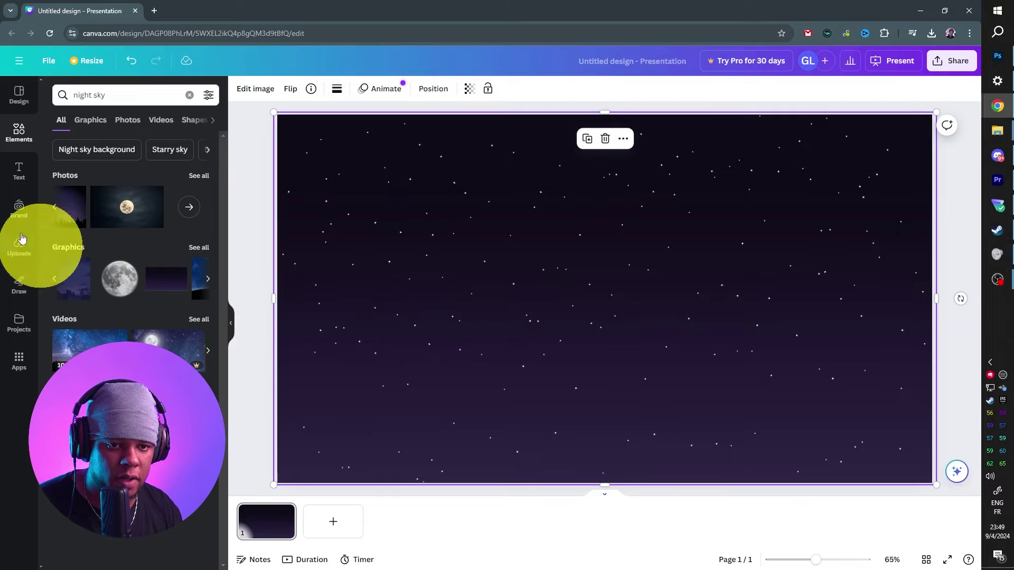
Search the elements for "rectangle" and place the rounded square shape in the left half of the page.
left_click(113, 95)
type("rectangle")
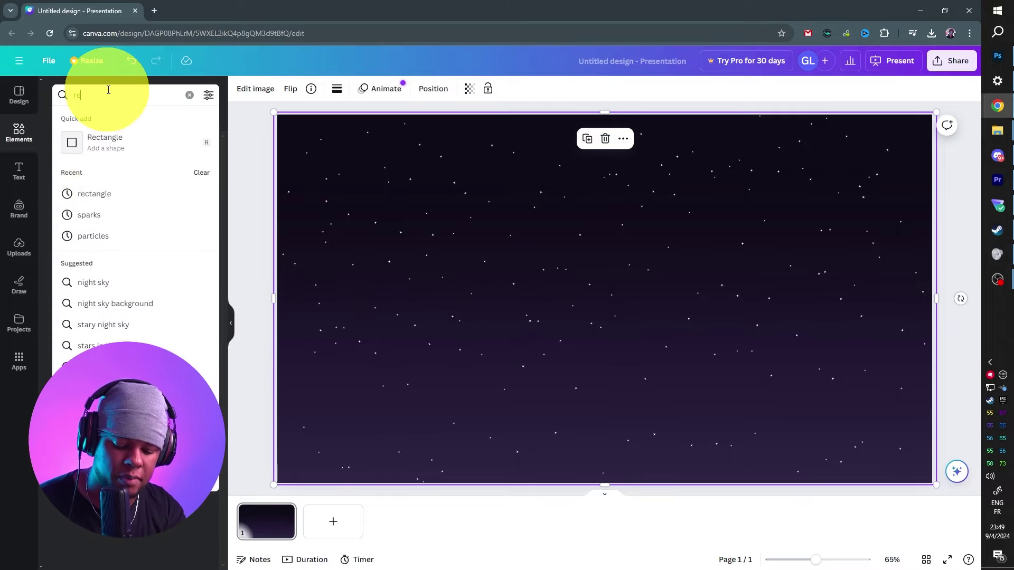
key("Return")
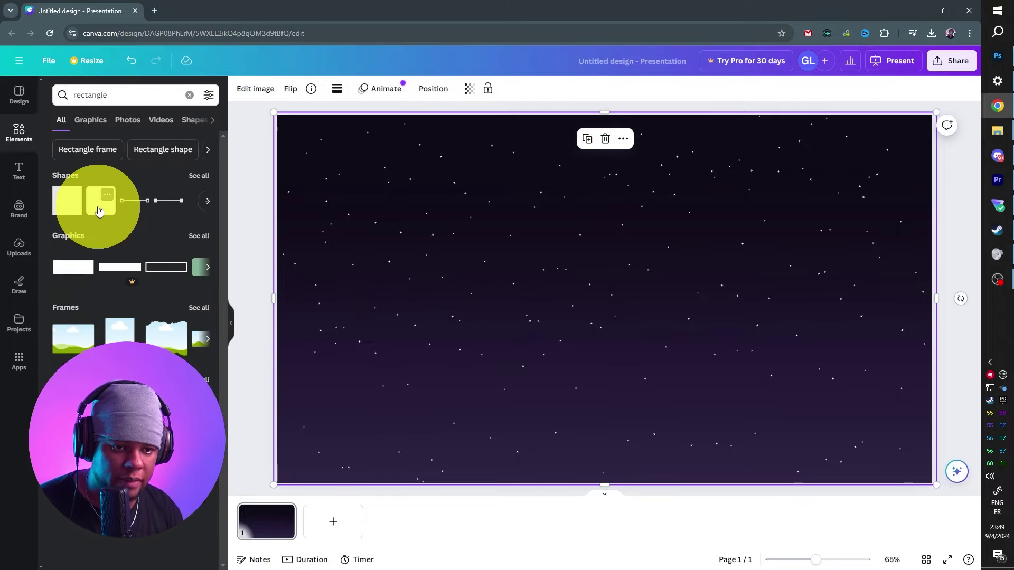
left_click(98, 212)
left_click_drag(569, 264, 391, 231)
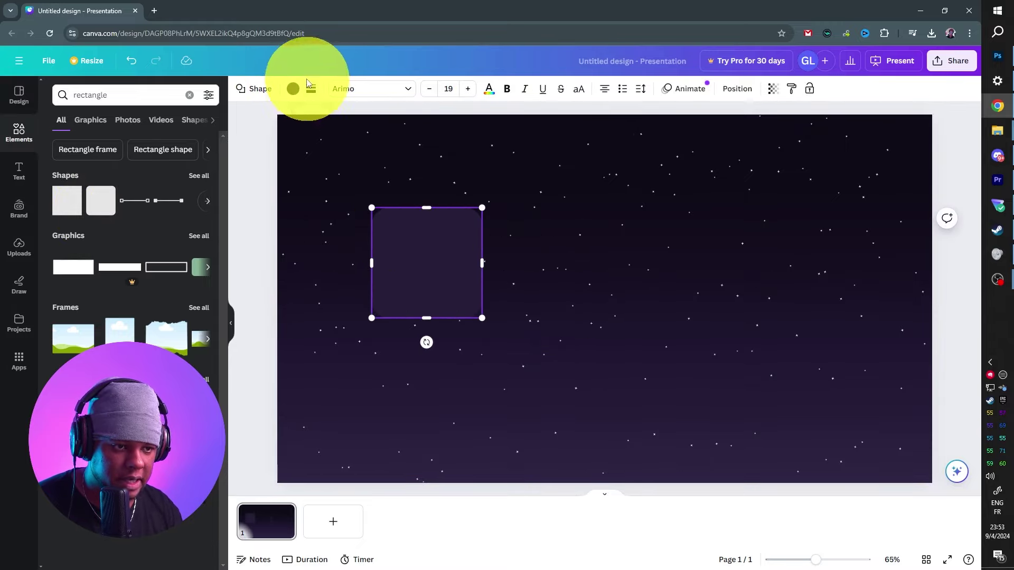
Give the rounded square a solid border of weight 4 in the turquoise-to-blue default gradient.
left_click(311, 94)
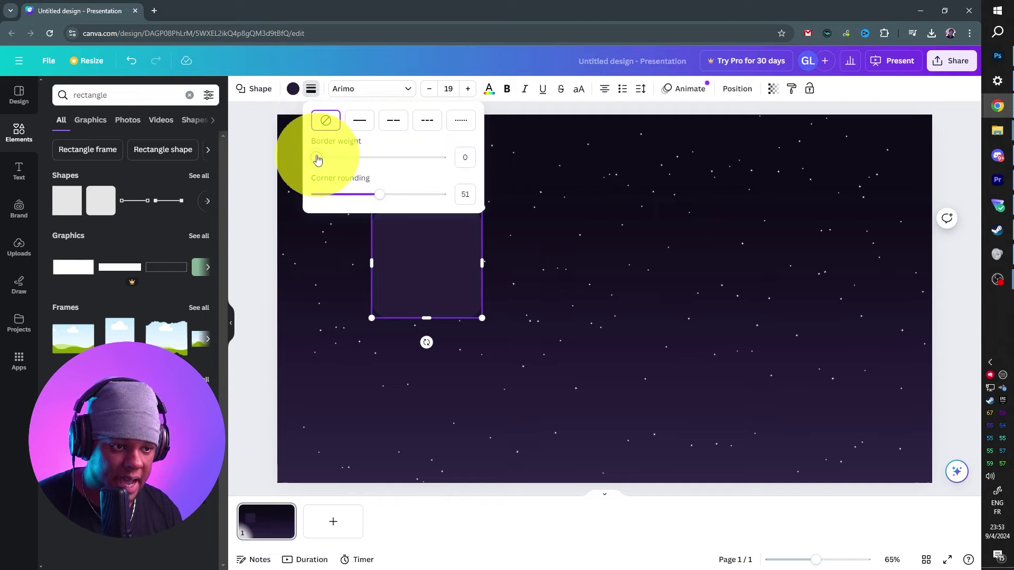
left_click_drag(317, 159, 332, 157)
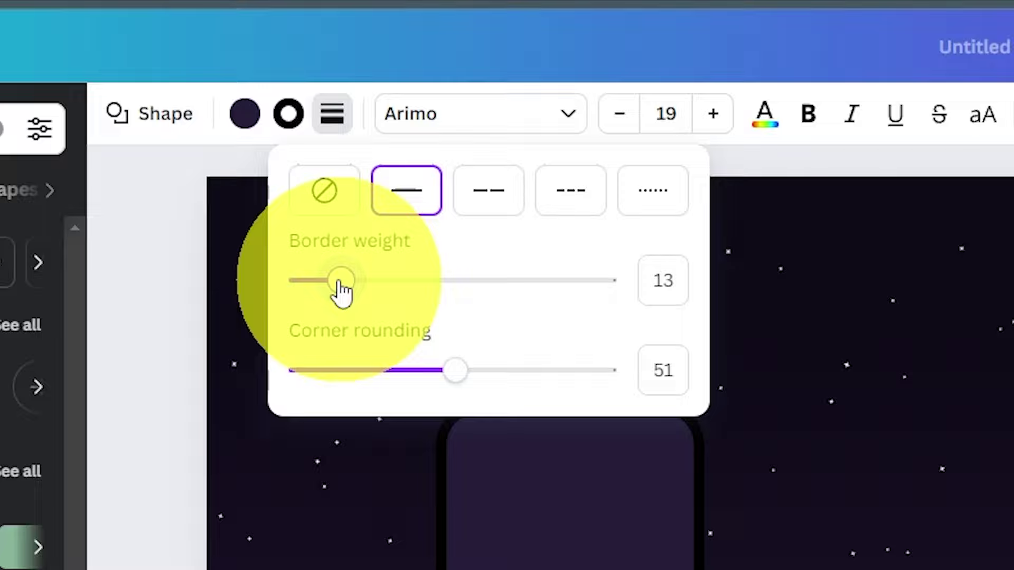
left_click_drag(332, 282, 378, 281)
double_click(716, 274)
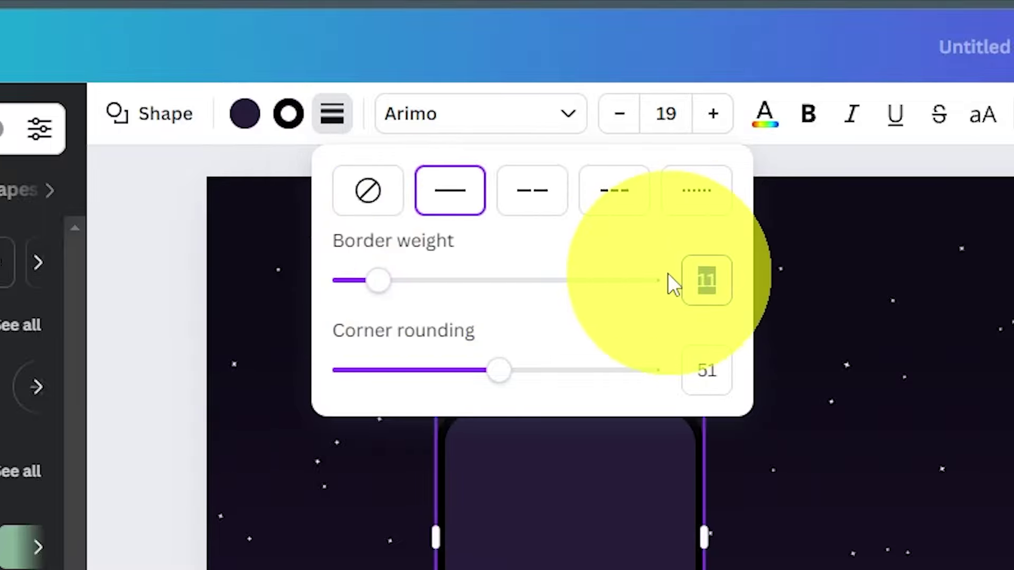
type("4")
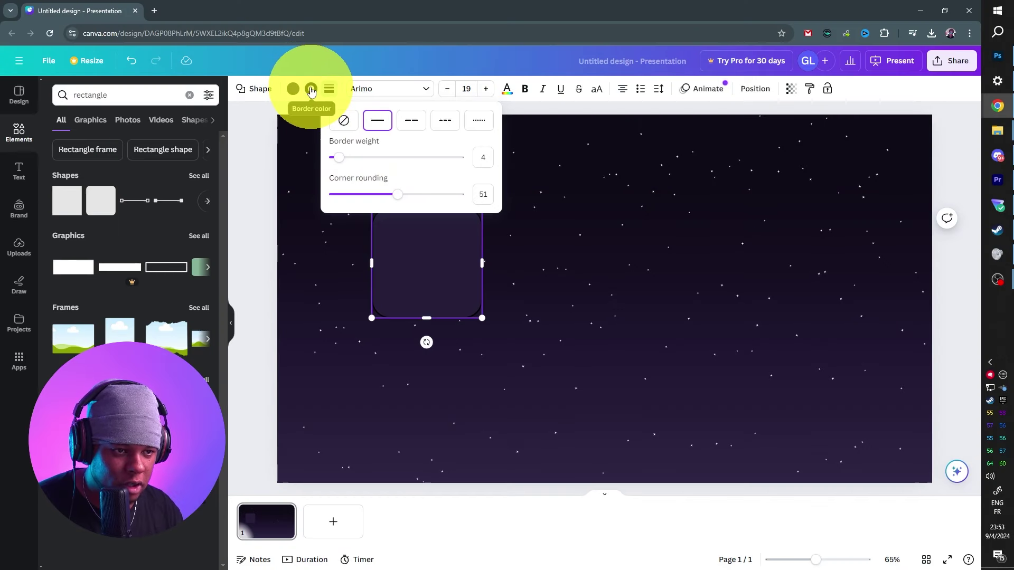
left_click(311, 90)
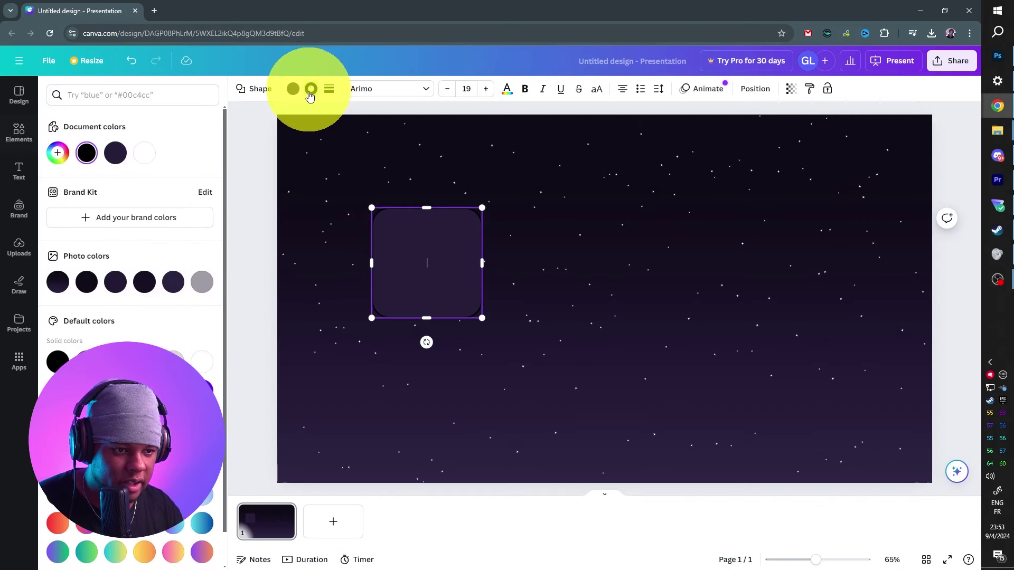
left_click(201, 524)
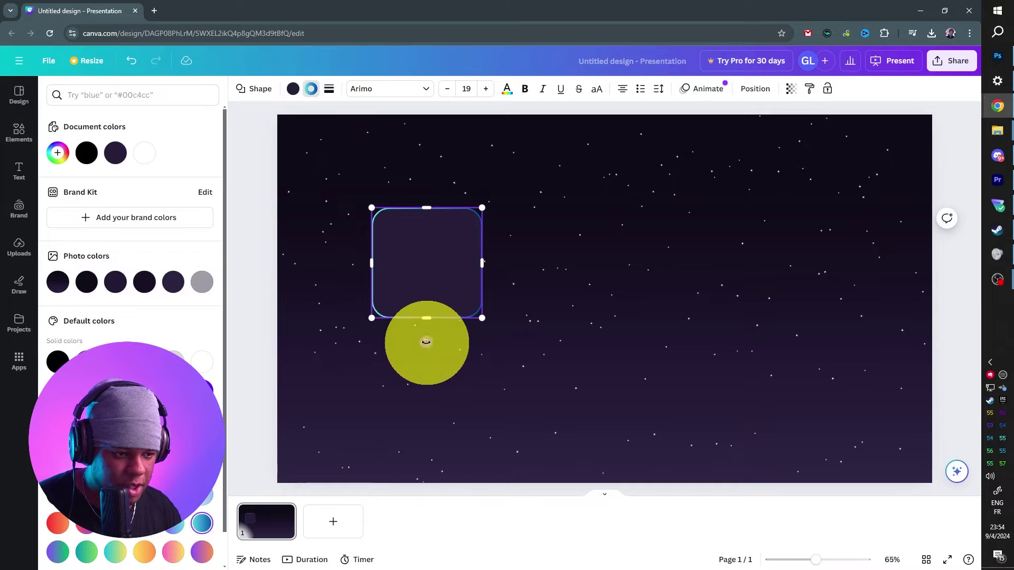
Rotate the rounded square a quarter turn and stretch it from the page's upper-left corner into a panel about three quarters of the page wide.
left_click_drag(426, 342, 330, 181)
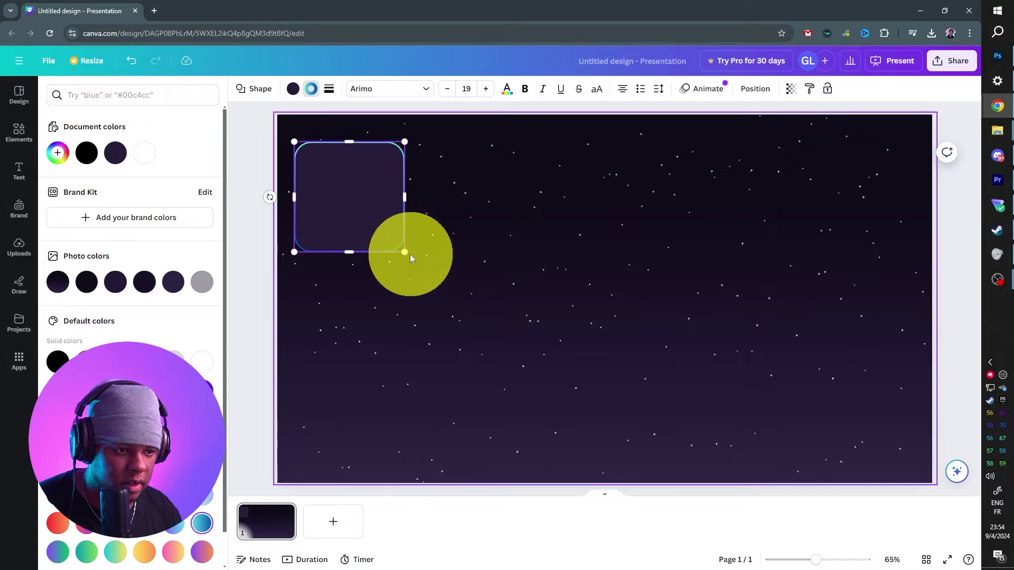
left_click_drag(405, 252, 782, 453)
mouse_move(489, 330)
left_mouse_down()
mouse_move(486, 322)
mouse_move(487, 333)
left_mouse_up()
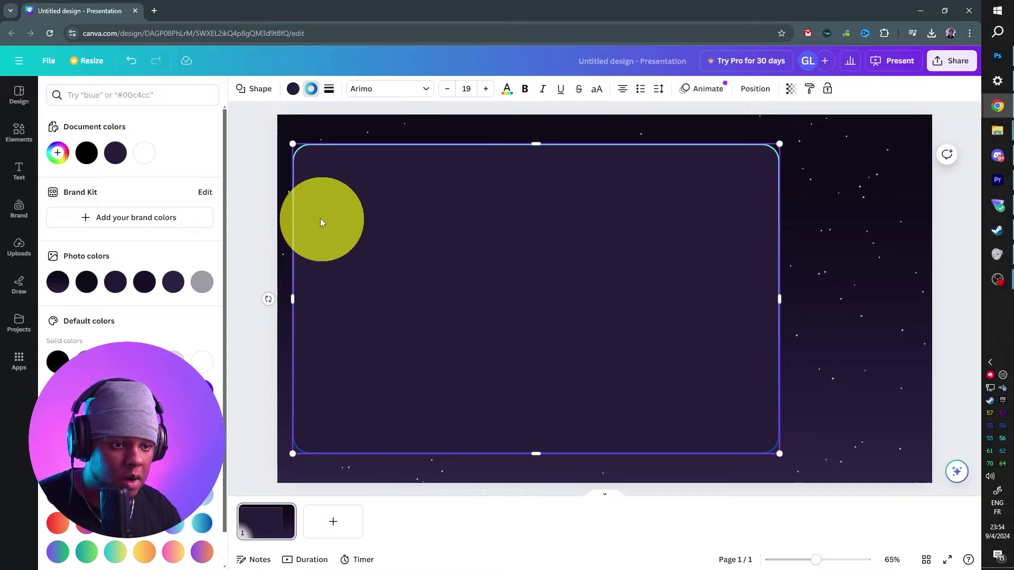
left_click(243, 208)
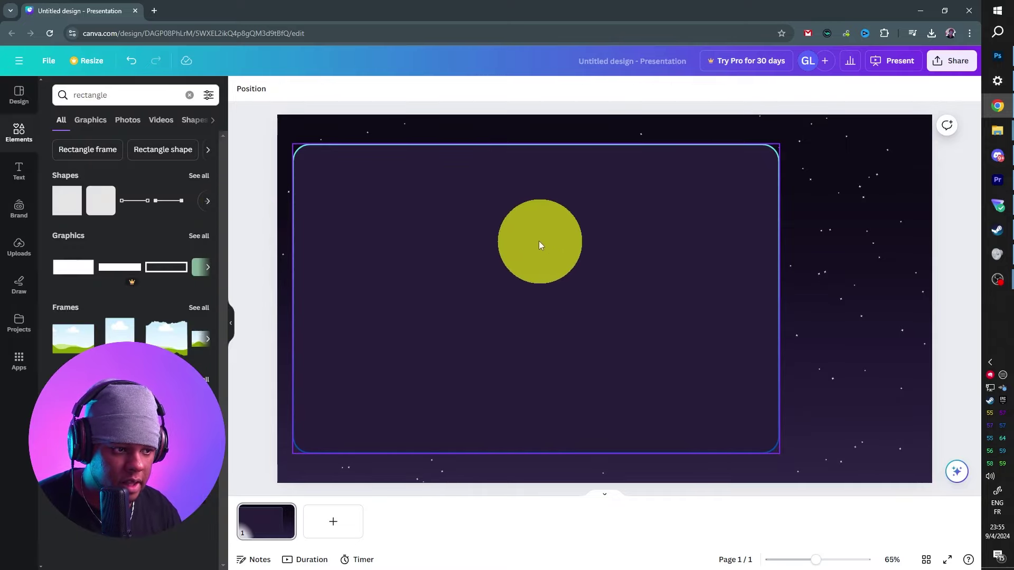
Duplicate the rounded panel and align the copy exactly over the original.
left_click(539, 241)
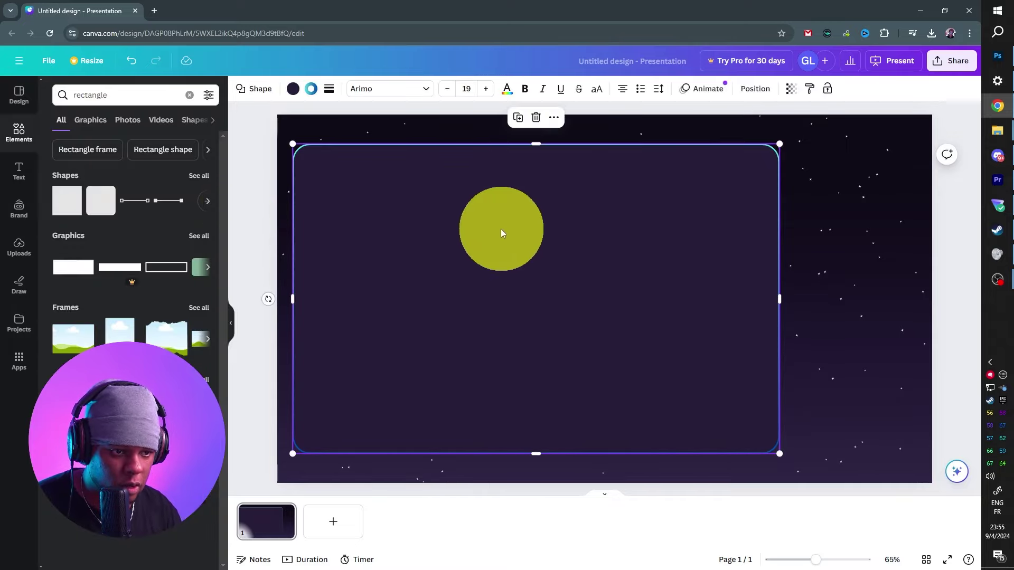
left_click(518, 117)
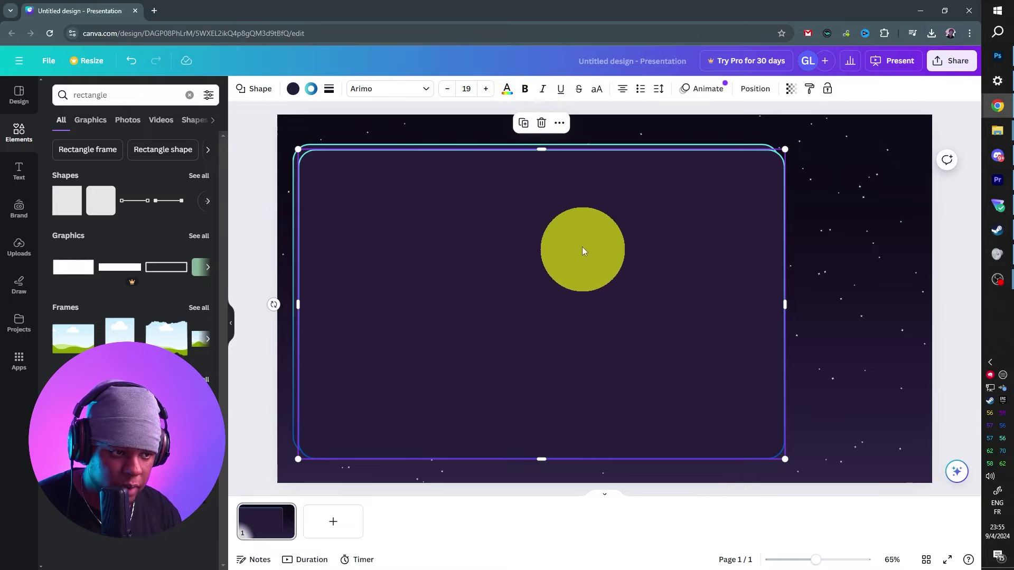
left_click_drag(478, 277, 473, 272)
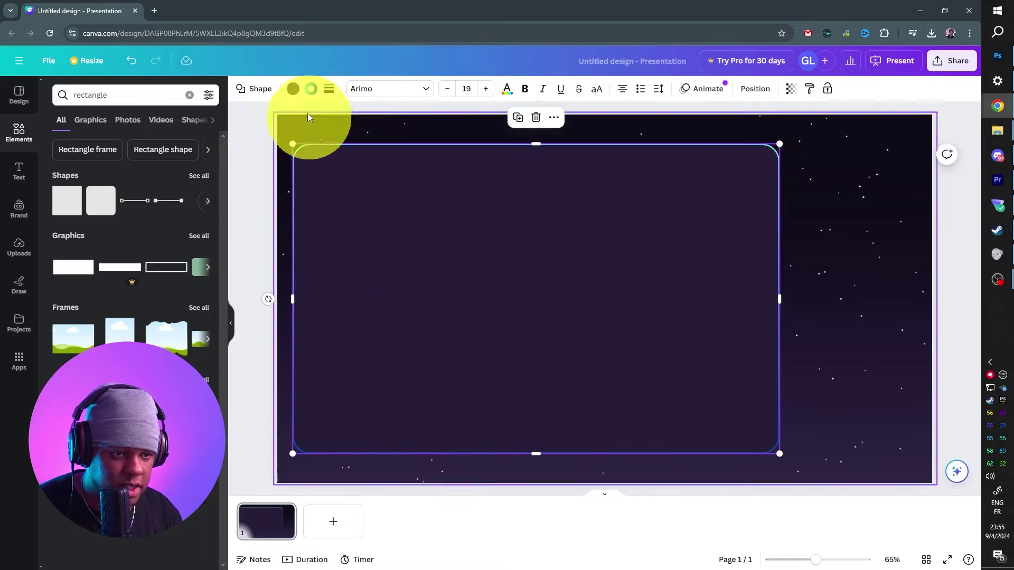
Fill the panel copy with the turquoise-to-blue gradient and lower its top edge slightly to expose the panel behind.
left_click(292, 90)
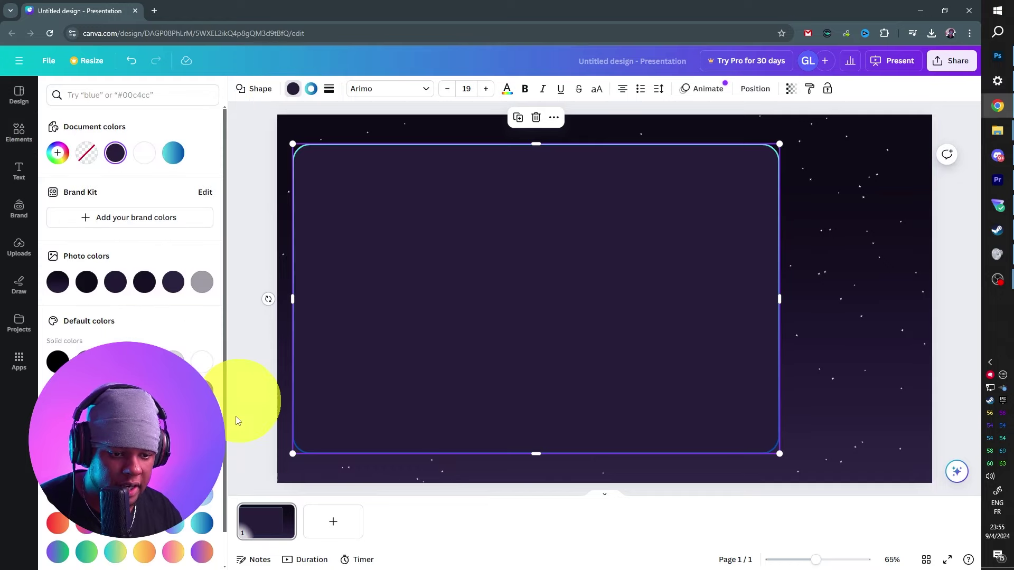
left_click(201, 524)
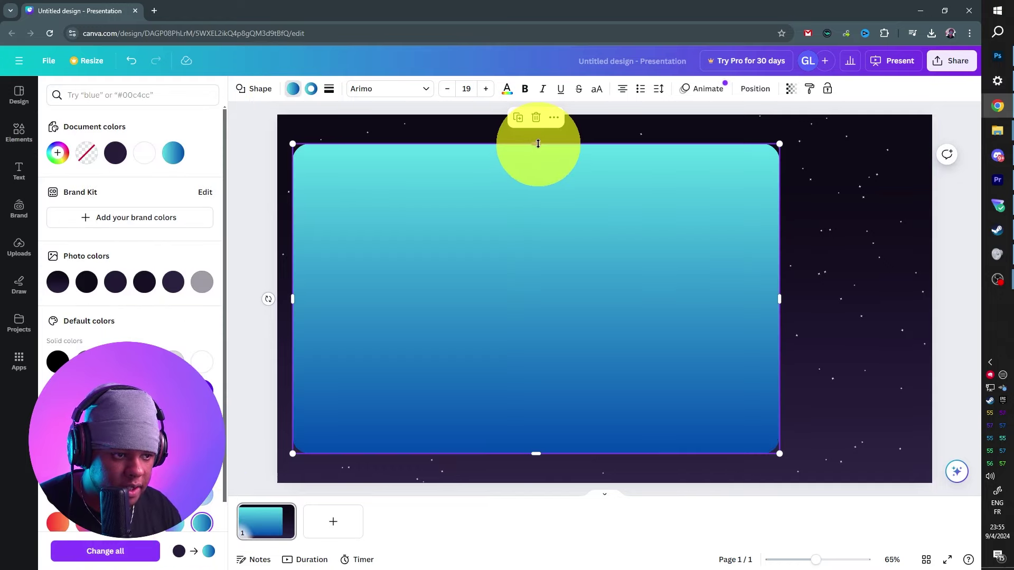
left_click_drag(538, 145, 536, 151)
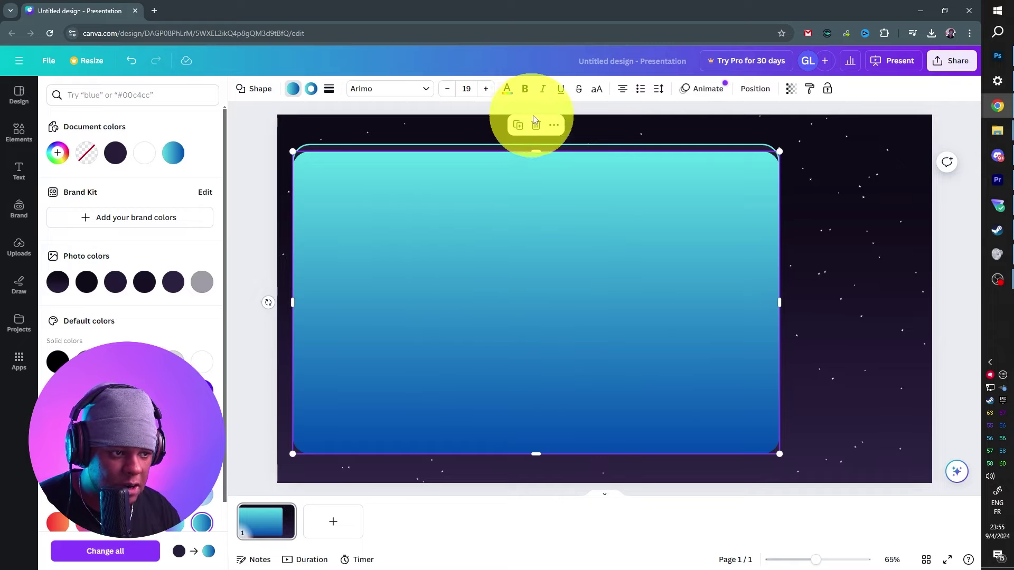
Duplicate the gradient panel, aligned exactly over it, and fill the copy with the dark purple document color.
left_click(518, 127)
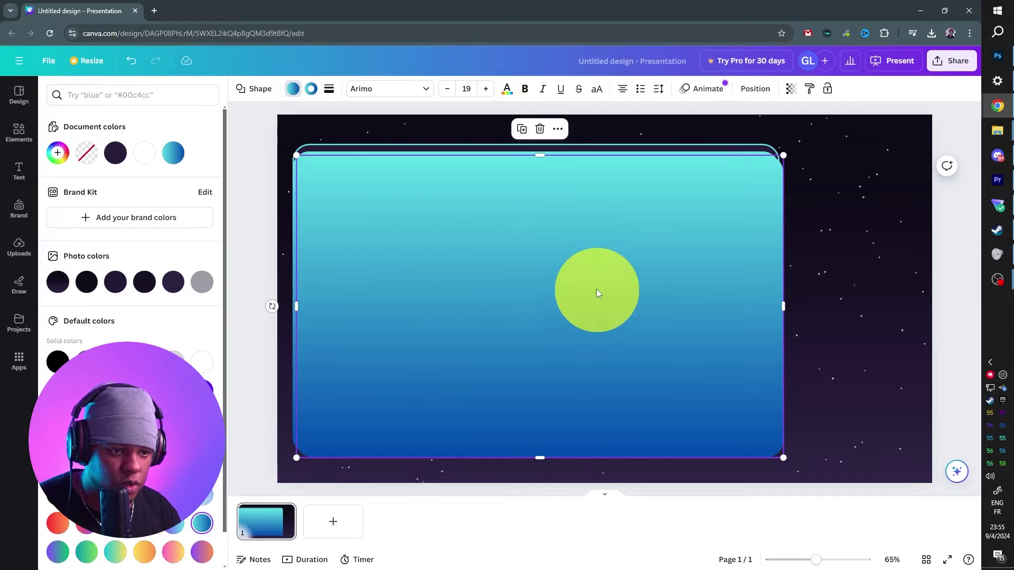
left_click_drag(600, 280, 598, 278)
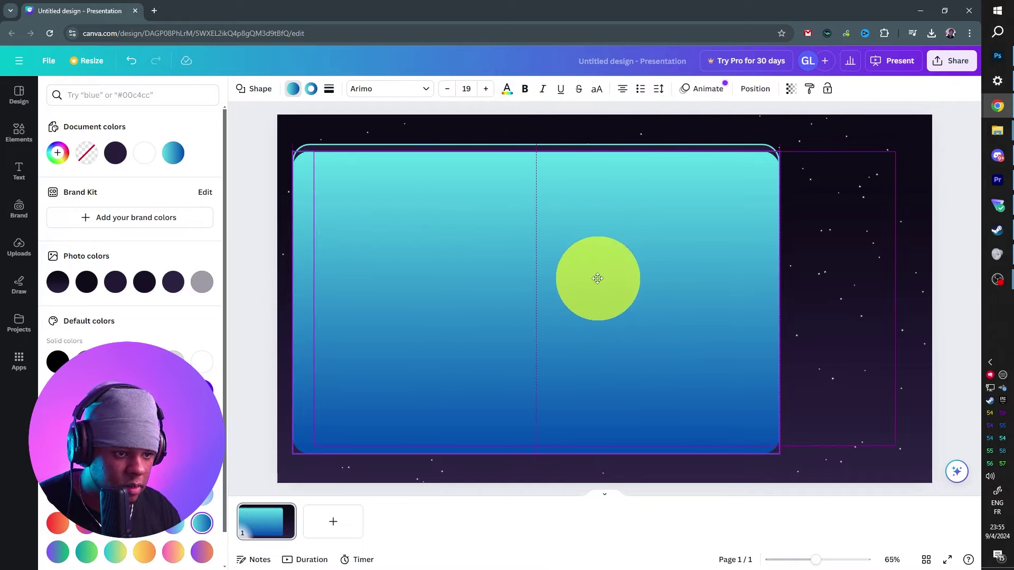
left_click(293, 88)
left_click(293, 88)
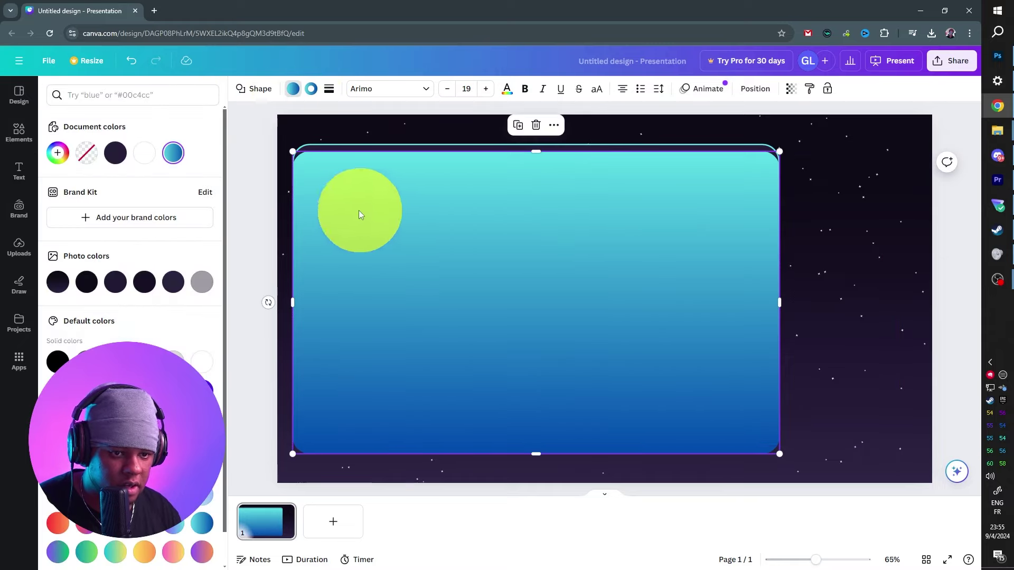
left_click(56, 152)
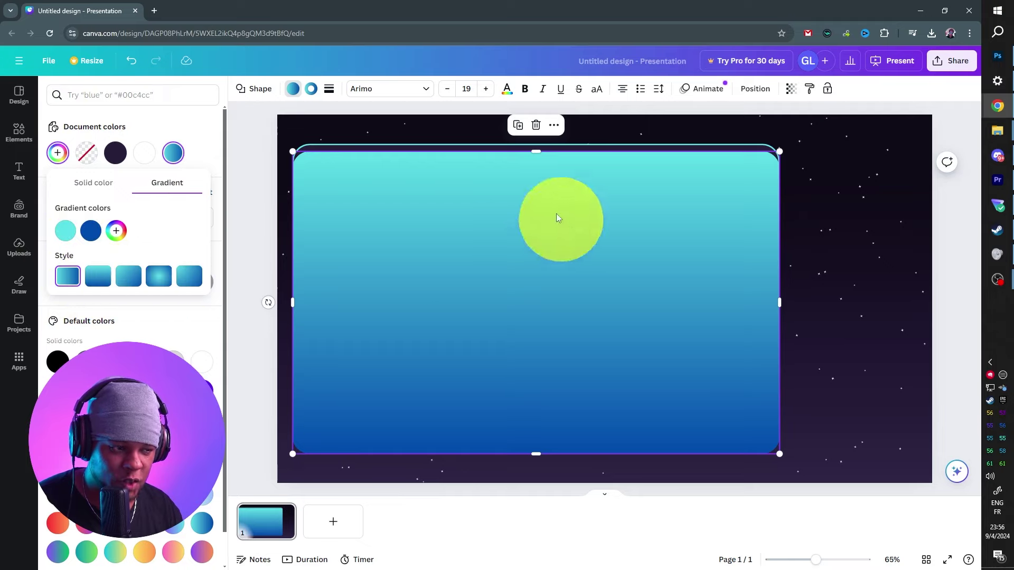
left_click(58, 154)
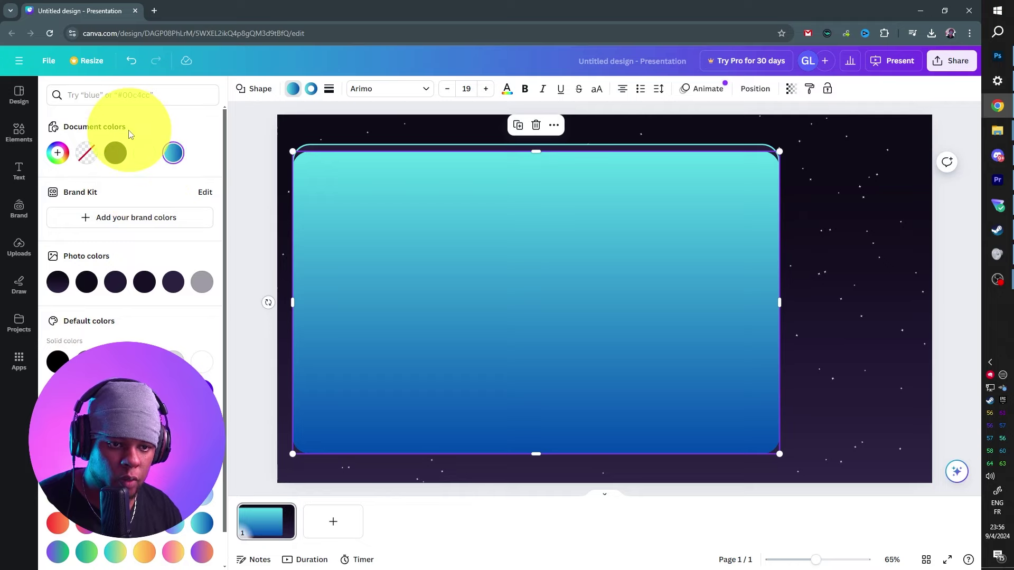
left_click(115, 152)
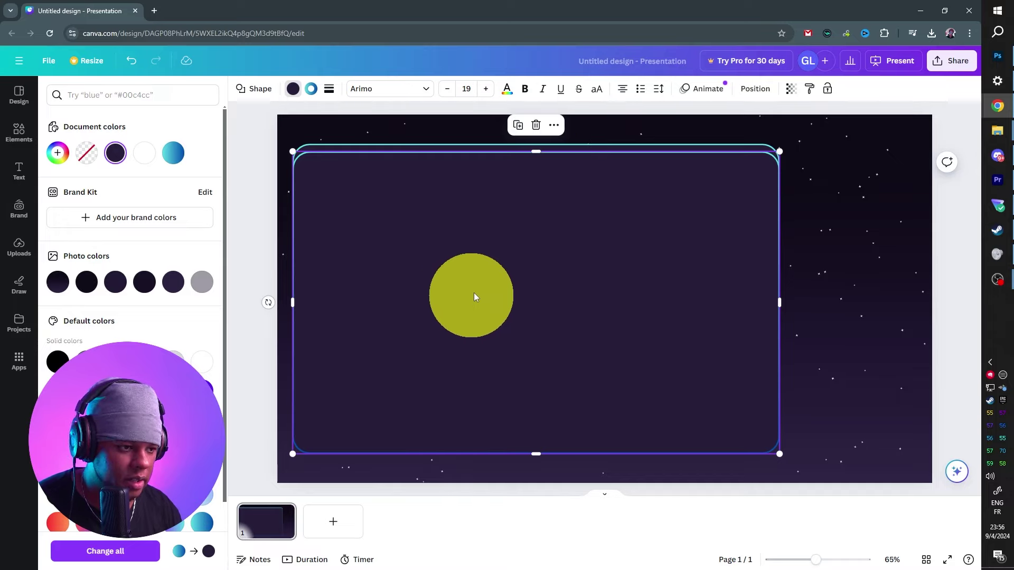
Pull the dark purple copy's top and bottom edges slightly inward to expose strips of the gradient panel behind it.
left_click_drag(535, 152, 537, 157)
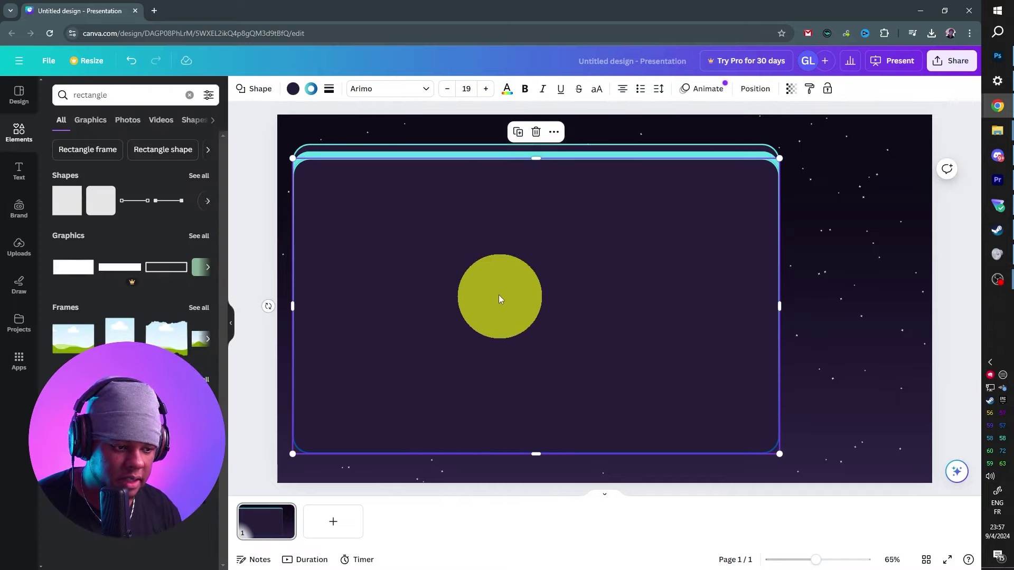
left_click_drag(537, 452, 538, 449)
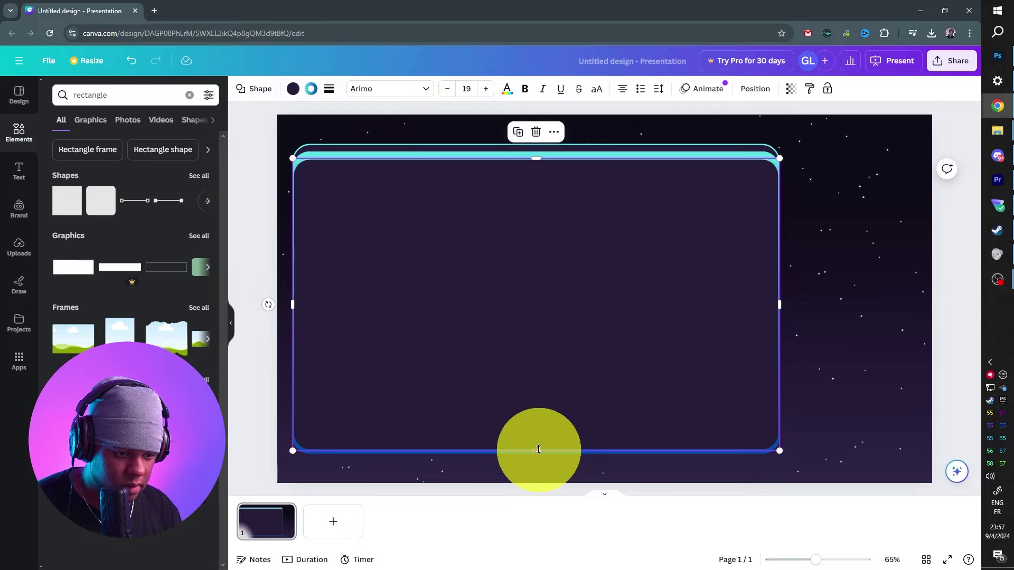
Remove the border from the dark purple front panel.
left_click(328, 88)
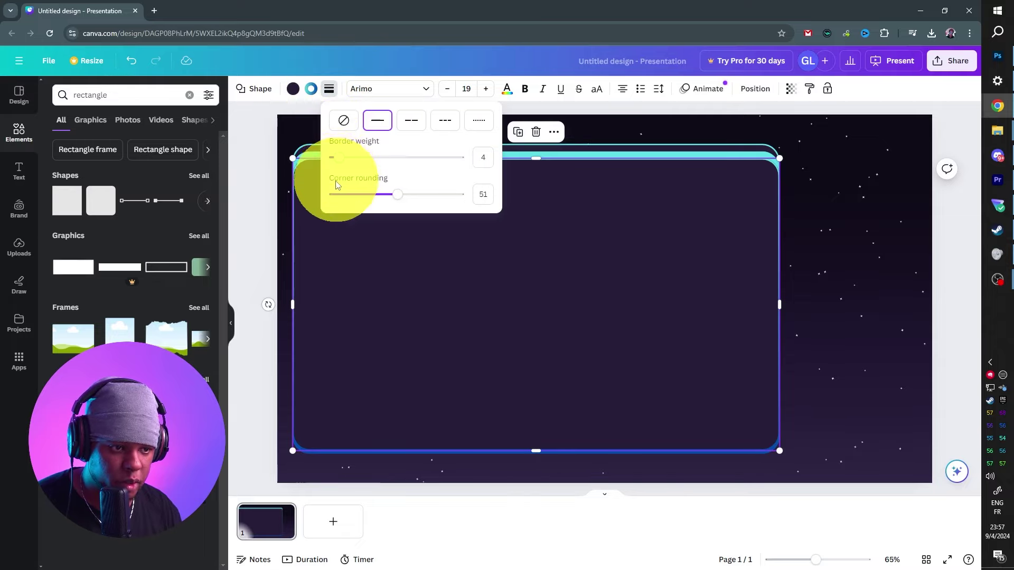
left_click(341, 121)
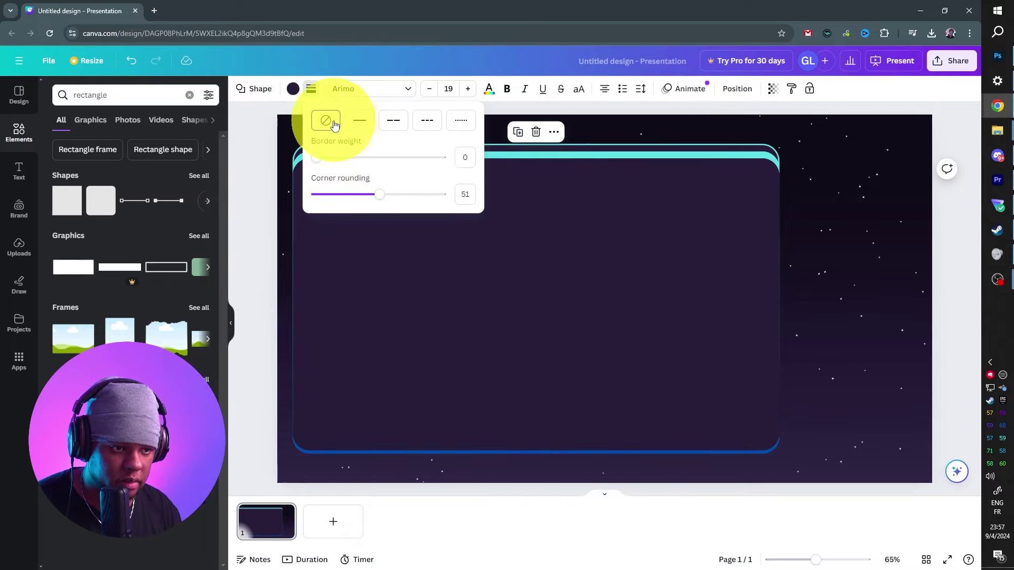
left_click(950, 231)
left_click(920, 256)
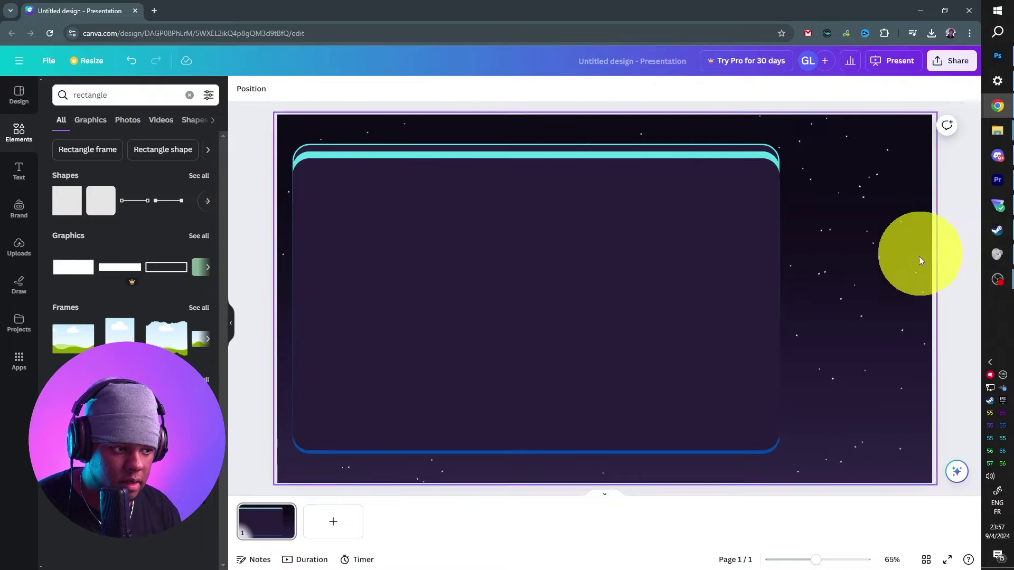
Lock the starry night background image so it cannot be moved.
left_click(296, 125)
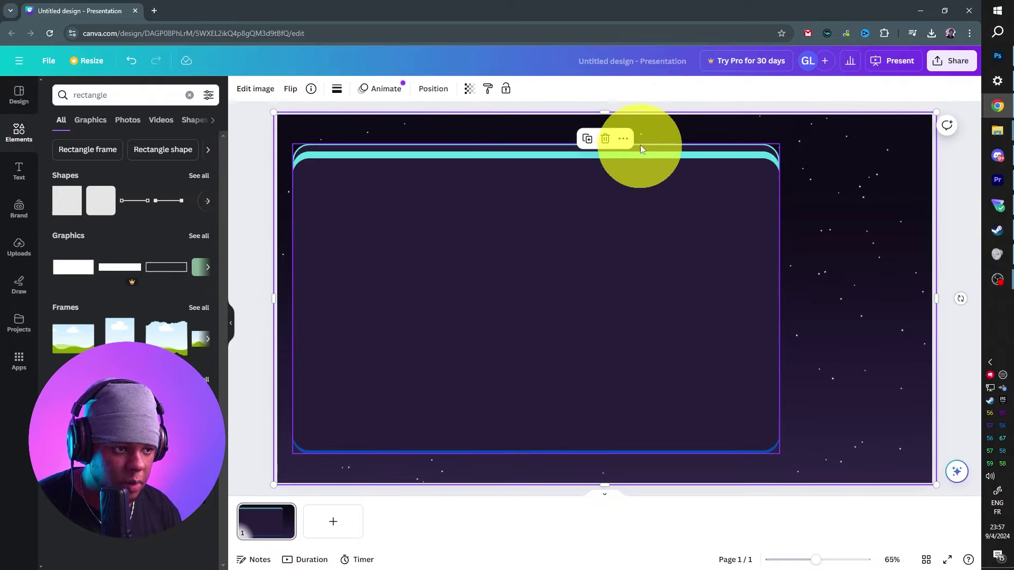
left_click(507, 89)
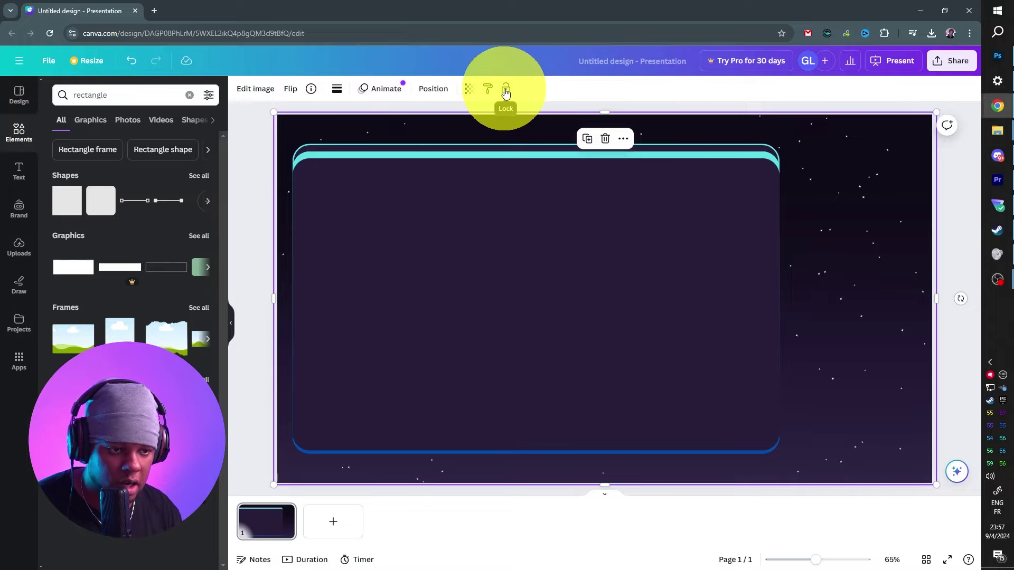
left_click(505, 91)
left_click_drag(314, 129, 232, 141)
left_click(233, 138)
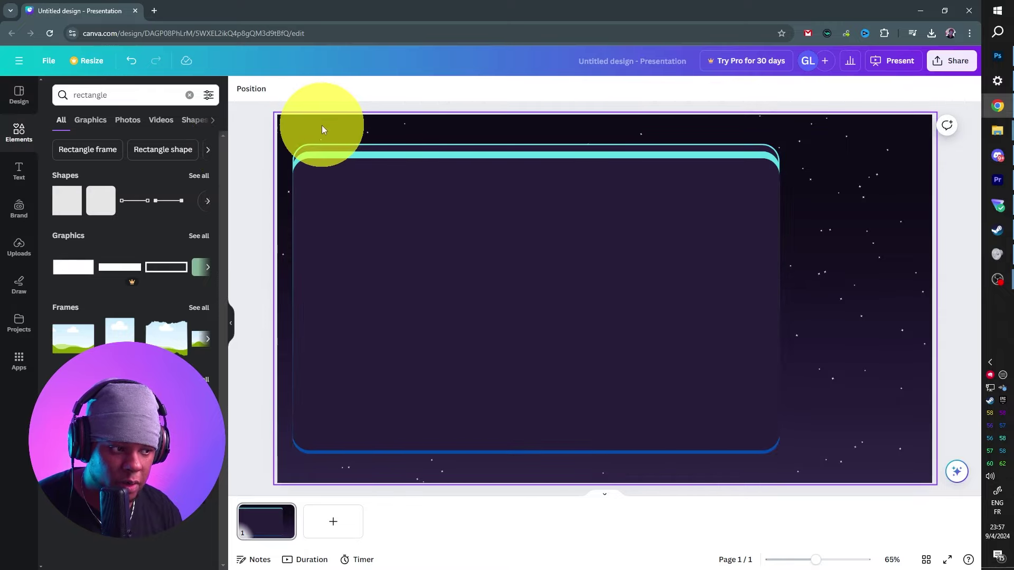
Group the three stacked panel layers and duplicate the group.
left_click_drag(325, 122, 384, 220)
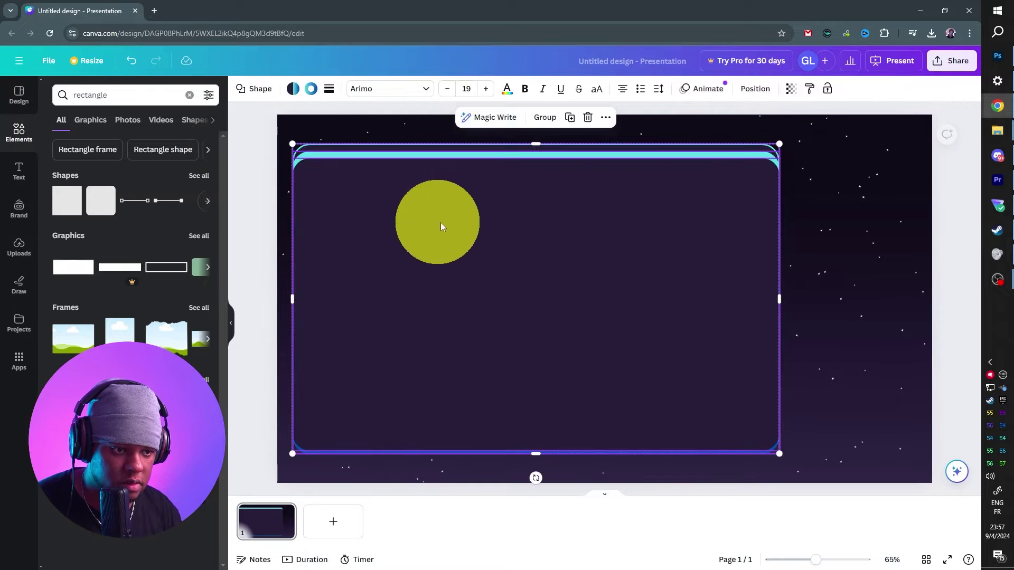
left_click(547, 123)
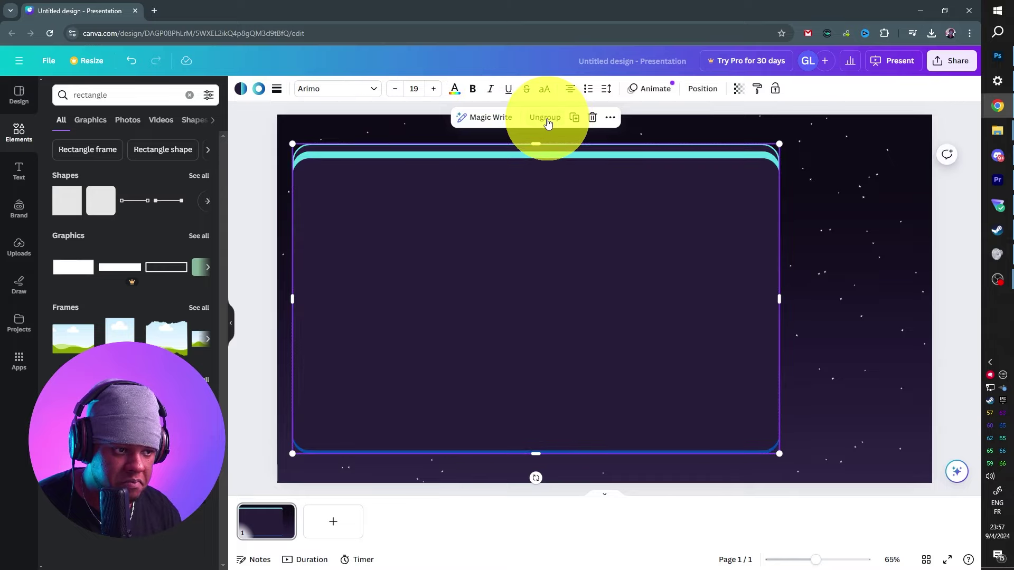
left_click(576, 122)
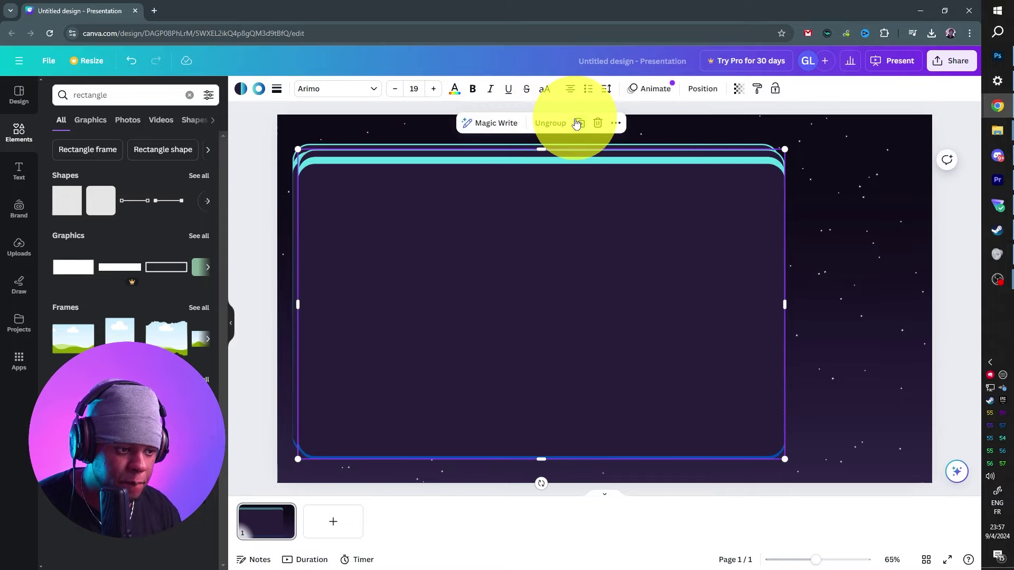
Align the duplicate level with the main panel near the page's right edge and narrow it into a side panel about 372 wide.
left_click_drag(487, 235, 618, 249)
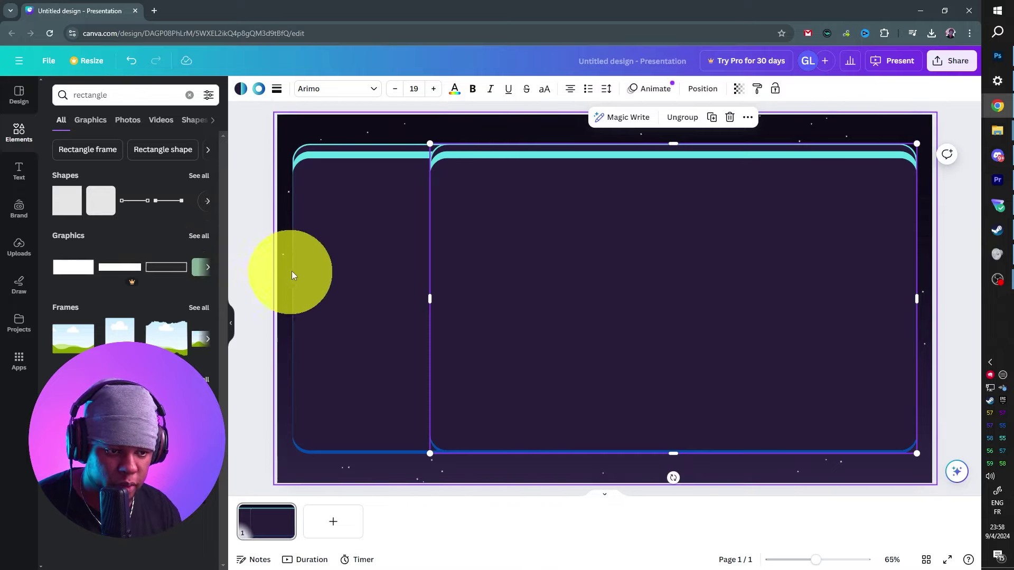
left_click_drag(738, 280, 746, 273)
left_click_drag(430, 297, 787, 308)
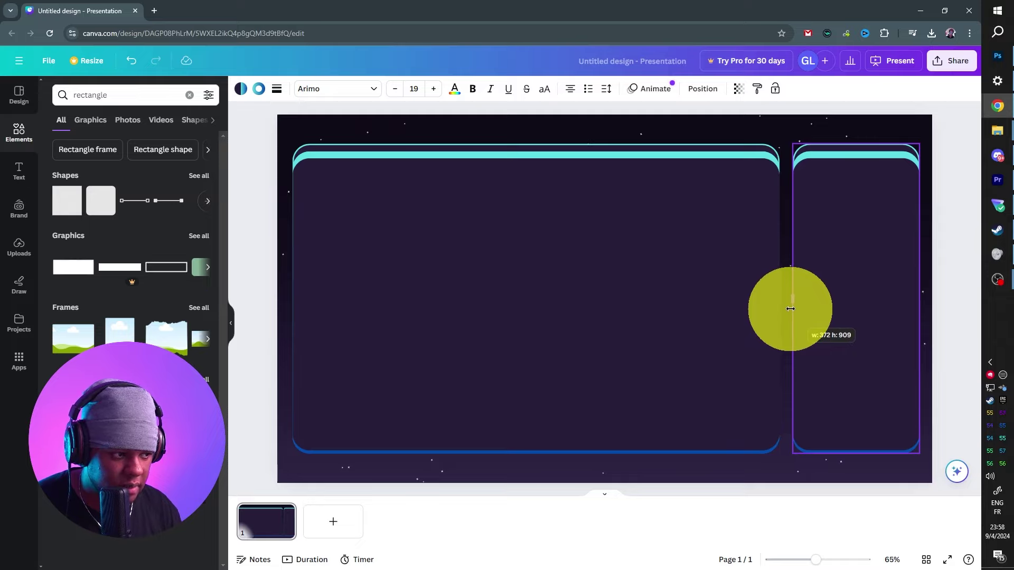
left_click_drag(791, 308, 792, 308)
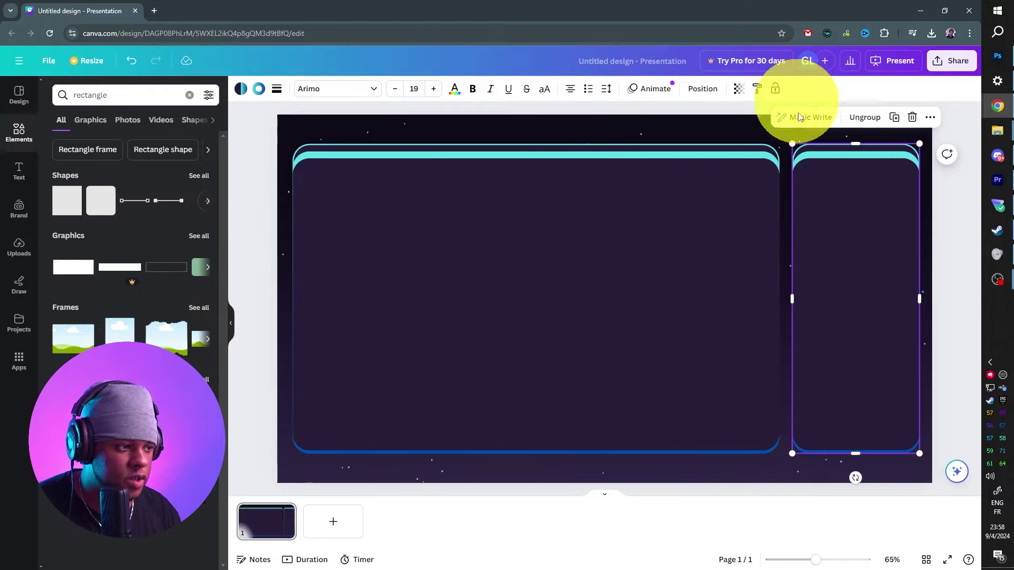
Duplicate the side panel, shorten the copy from its top edge, and place it over the main panel's left edge.
left_click(894, 121)
left_click_drag(861, 279, 426, 287)
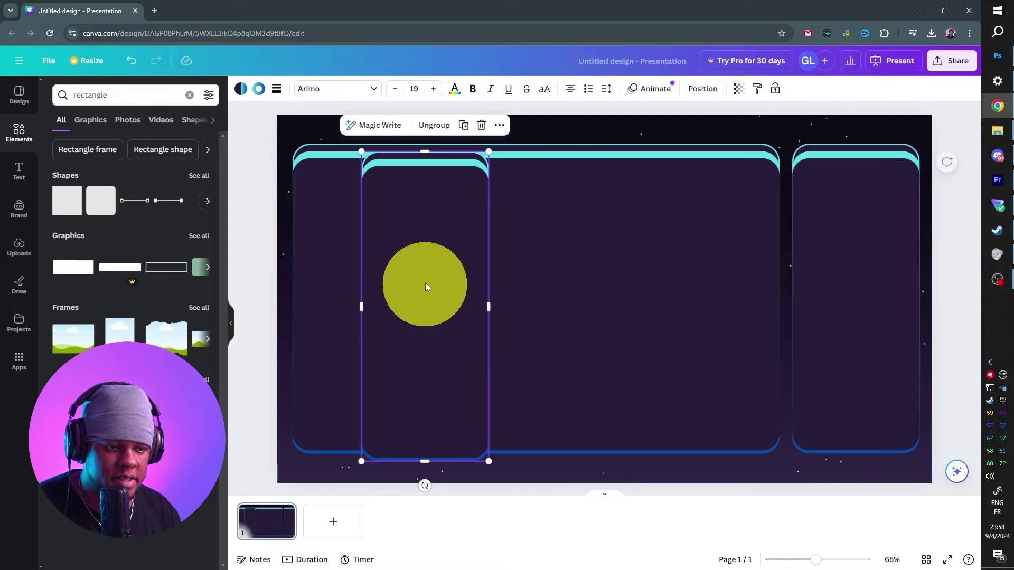
left_click_drag(425, 152, 424, 185)
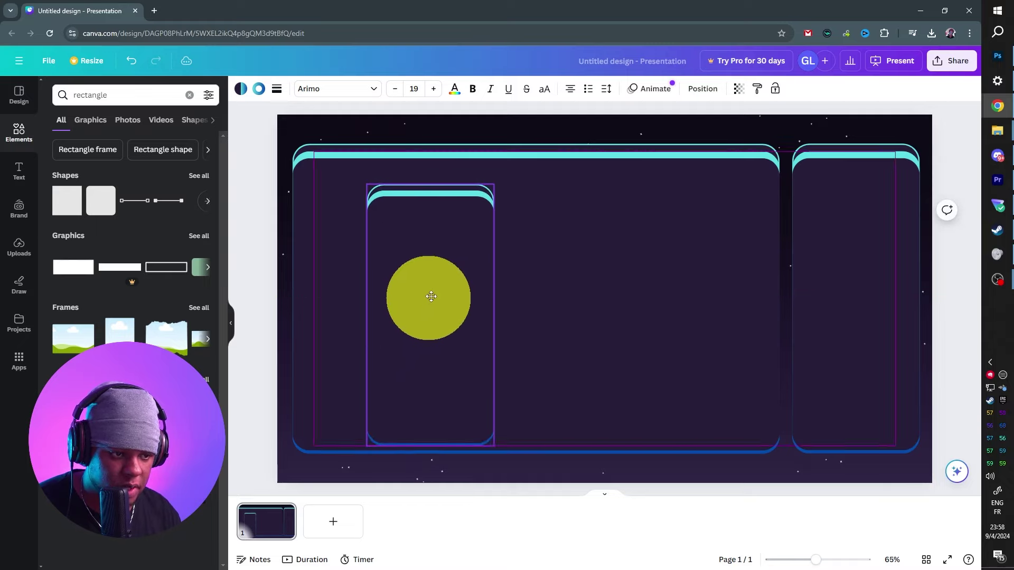
left_click_drag(431, 297, 341, 271)
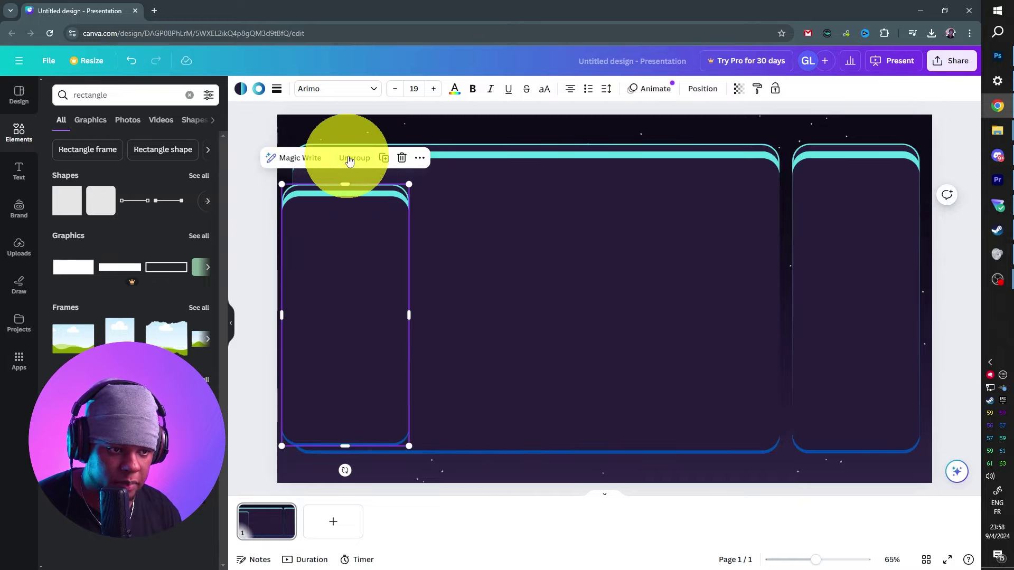
Ungroup the small panel and pull its dark purple layer's left edge inward to expose a wide gradient strip.
left_click(348, 161)
left_click(233, 259)
left_click(343, 255)
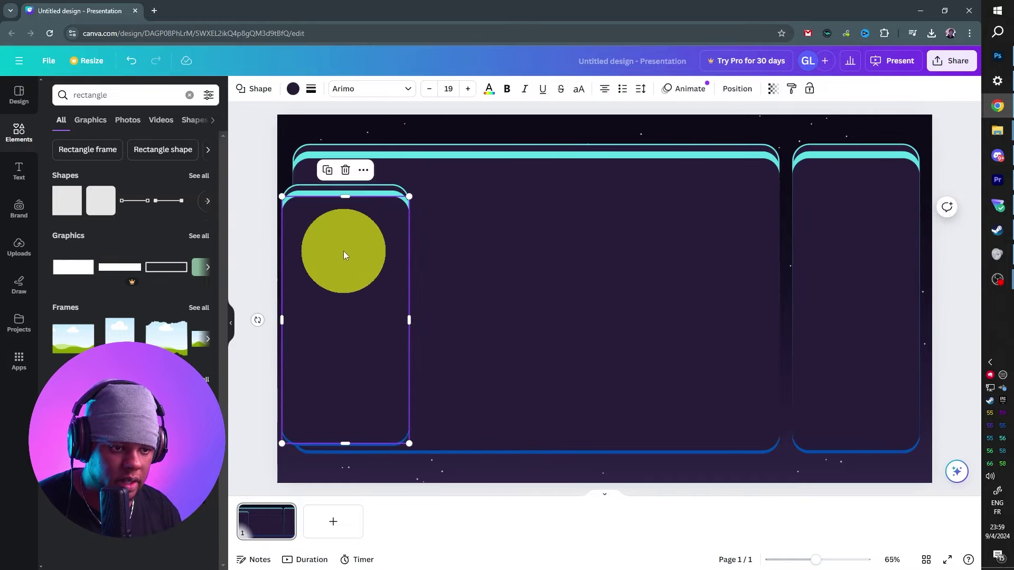
left_click_drag(282, 320, 285, 320)
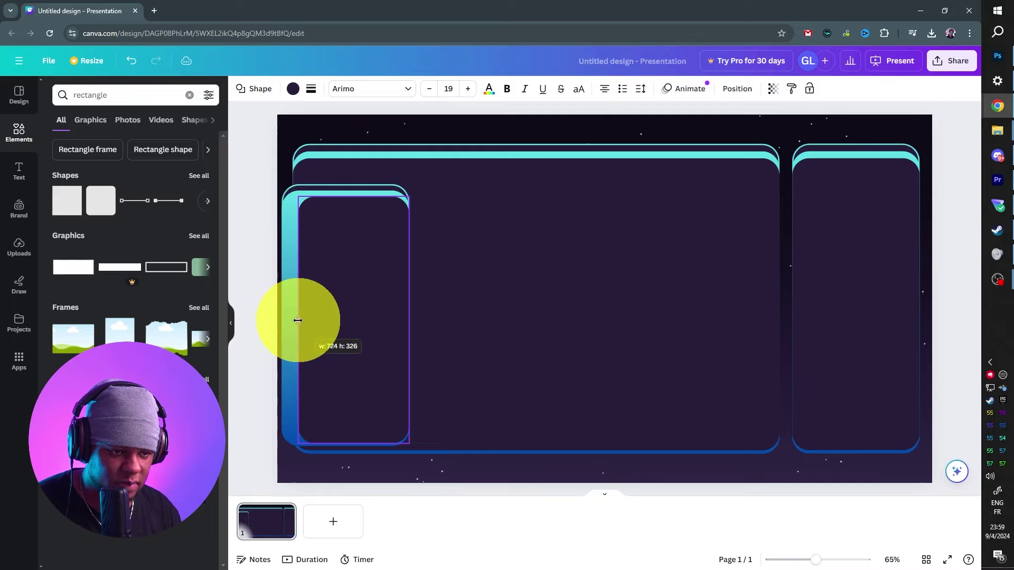
left_click_drag(298, 320, 294, 319)
Reposition the small panel's layers at the main panel's lower left and lower the gradient and dark layers' top edges to widen the exposed strips.
left_click_drag(266, 204, 396, 294)
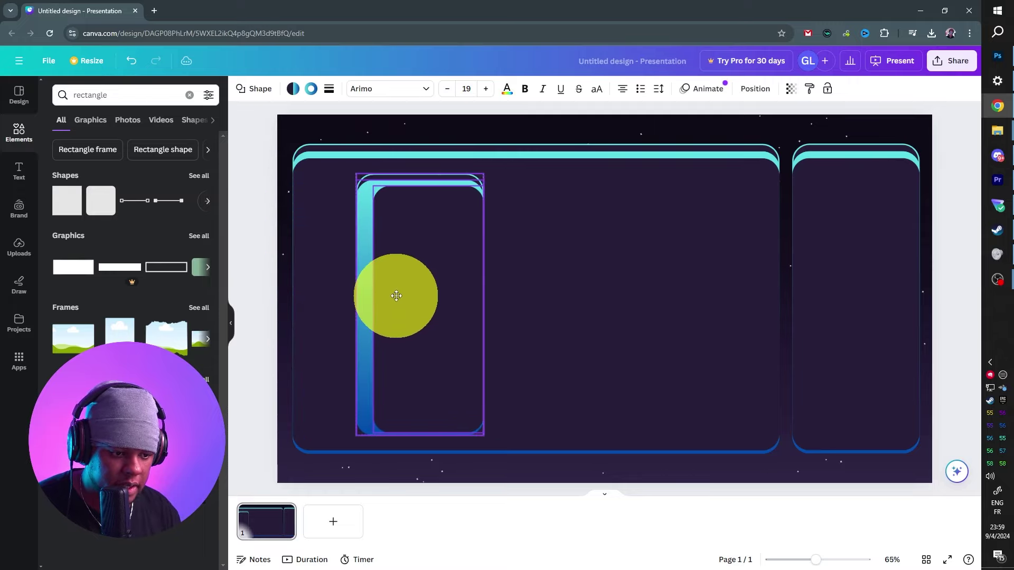
left_click_drag(417, 435, 398, 450)
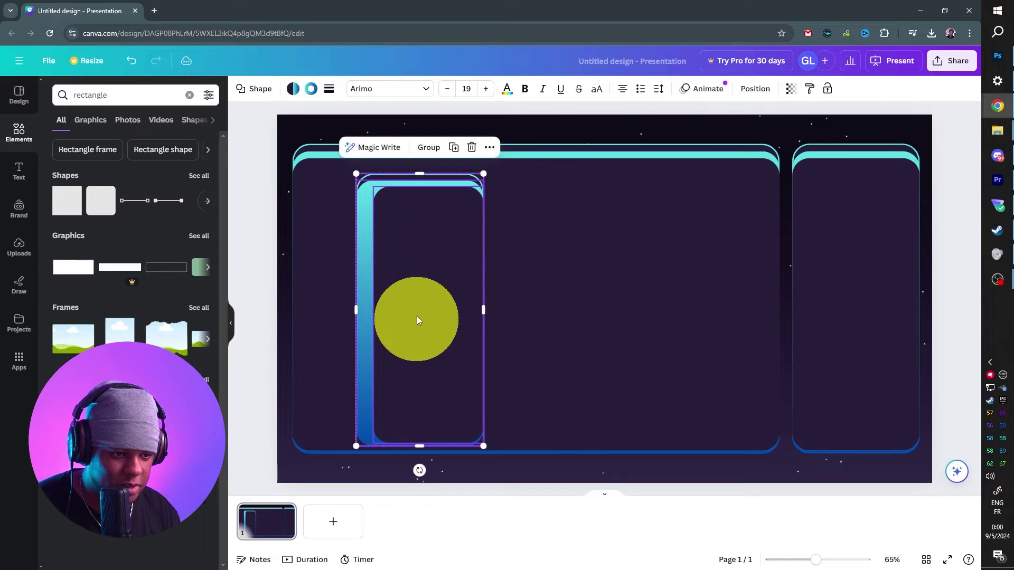
left_click_drag(417, 319, 346, 319)
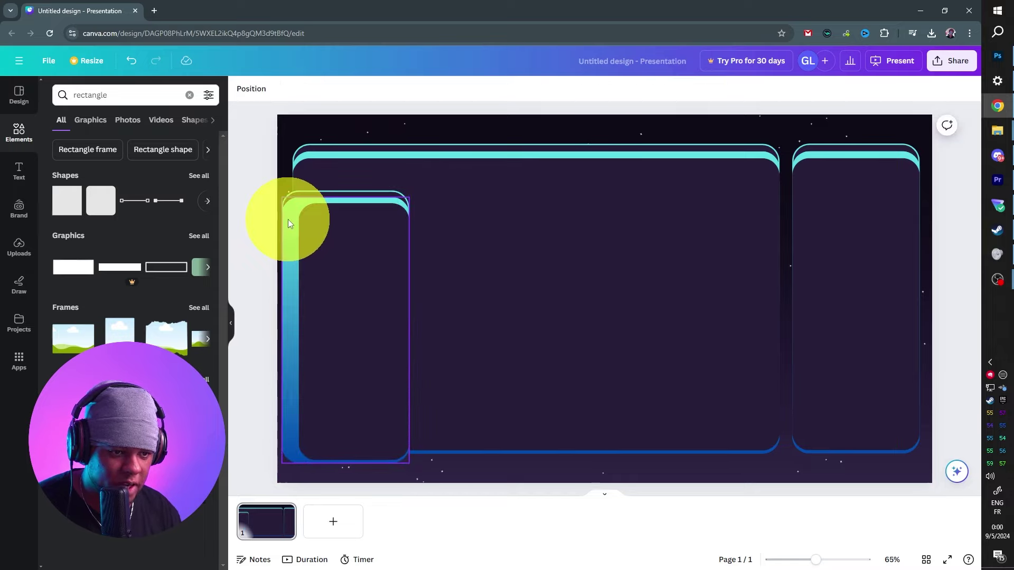
left_click_drag(347, 199, 353, 226)
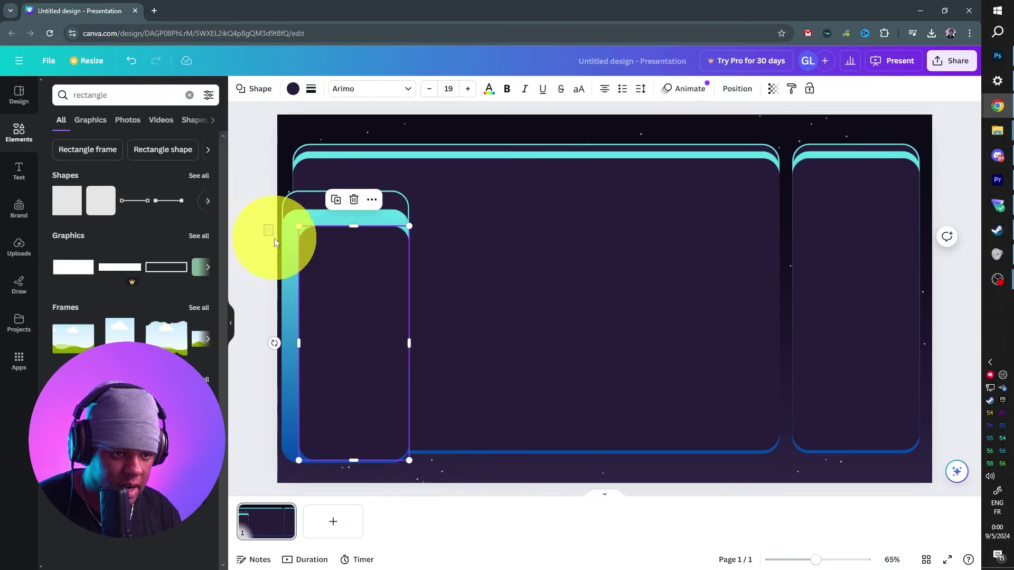
Resize the small panel's three layers together into a short, wide bar and group them.
left_click_drag(290, 260, 362, 294)
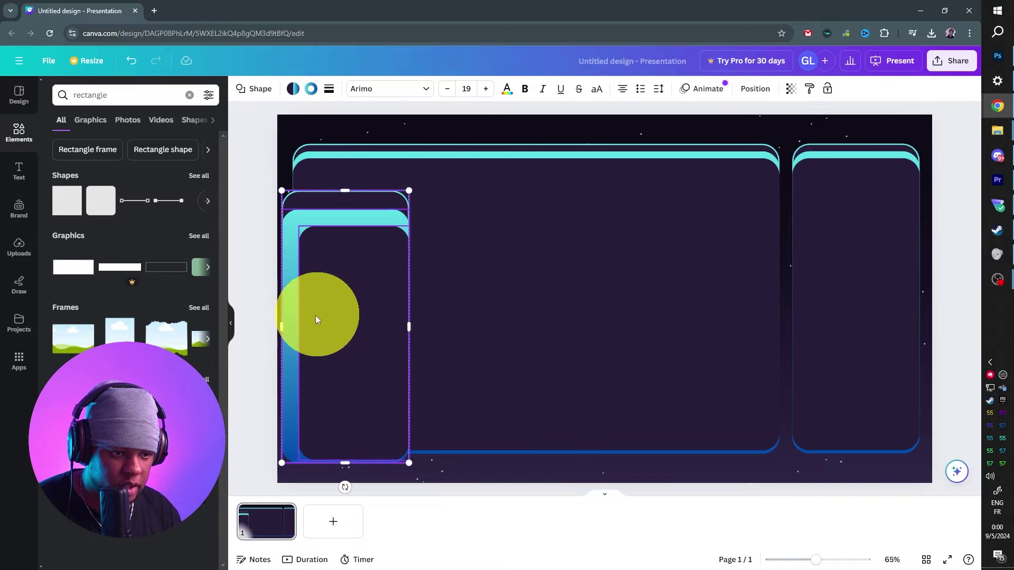
left_click_drag(343, 466, 453, 208)
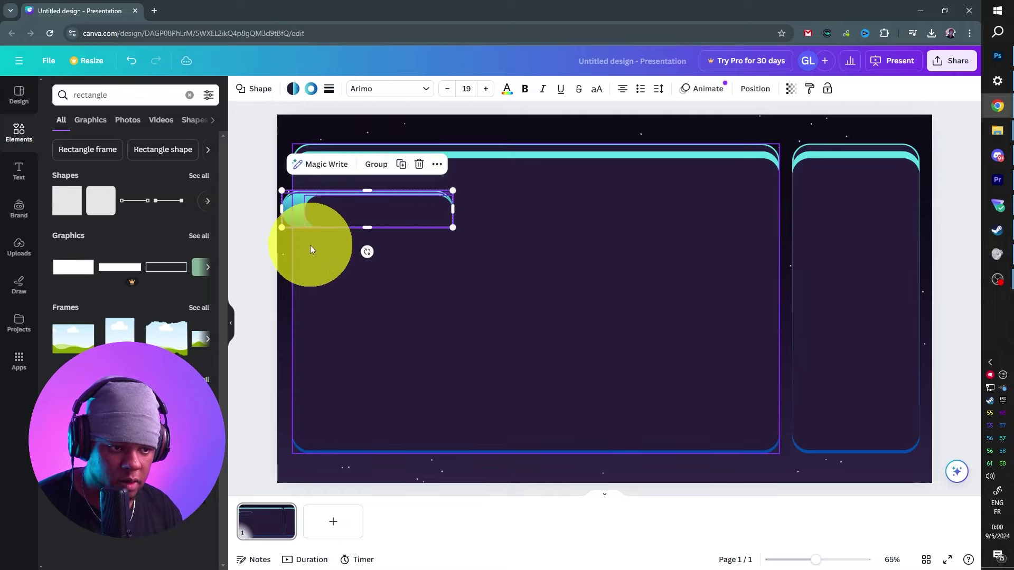
left_click(377, 167)
Scale the grouped bar down and place it across the main panel's bottom edge, left of its center.
left_click_drag(337, 208, 392, 438)
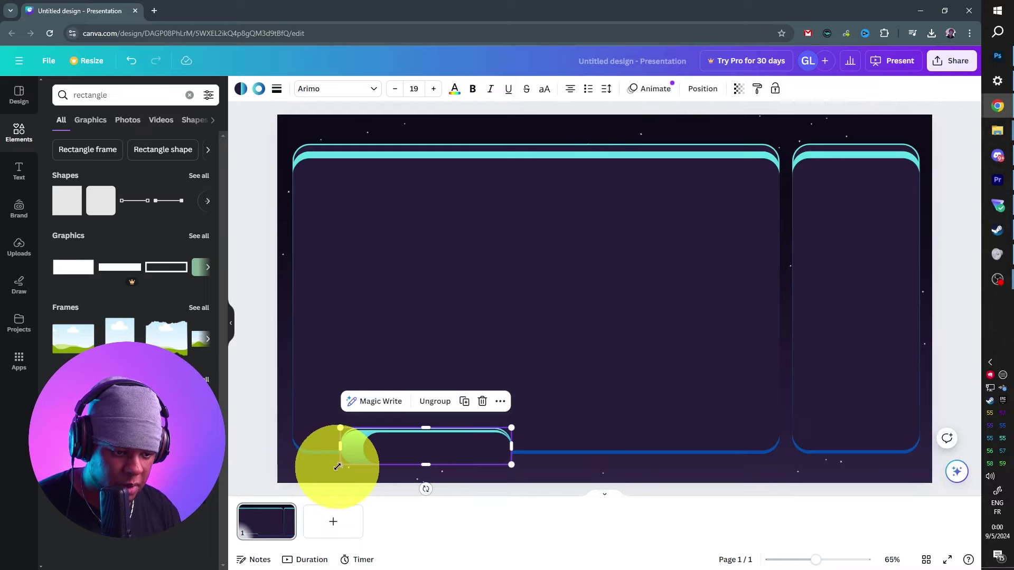
left_click_drag(340, 466, 391, 446)
left_click_drag(468, 435, 463, 448)
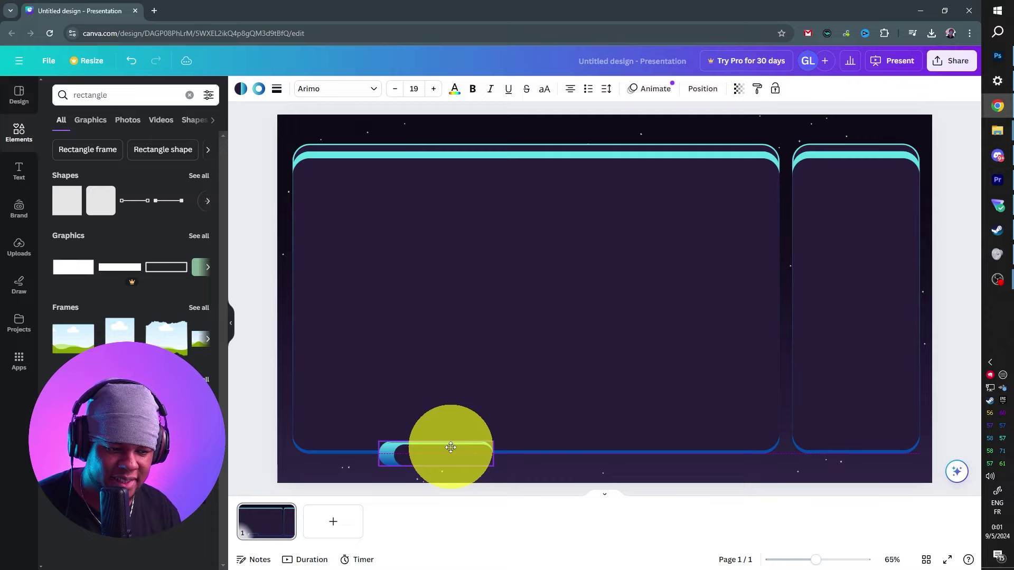
left_click_drag(451, 447, 452, 448)
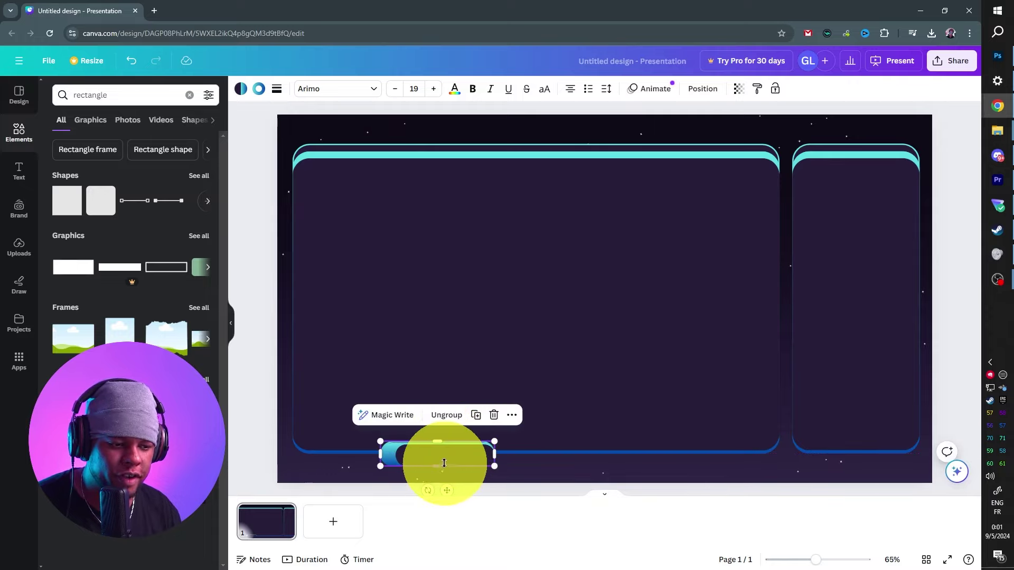
Duplicate the small bar twice to form an evenly spaced row of three along the main panel's bottom edge.
left_click(475, 415)
left_click_drag(413, 448, 530, 455)
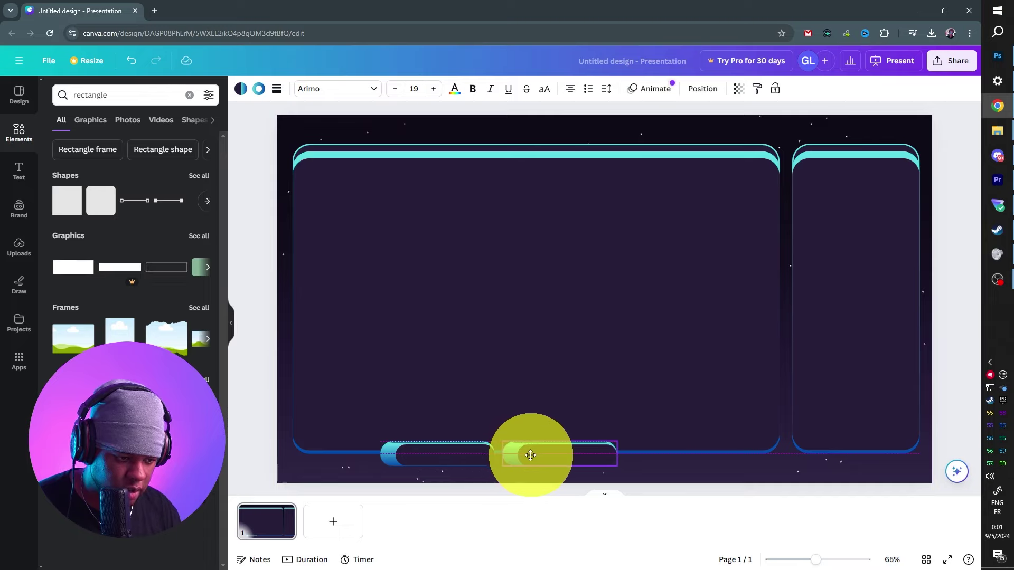
left_click_drag(528, 454, 529, 455)
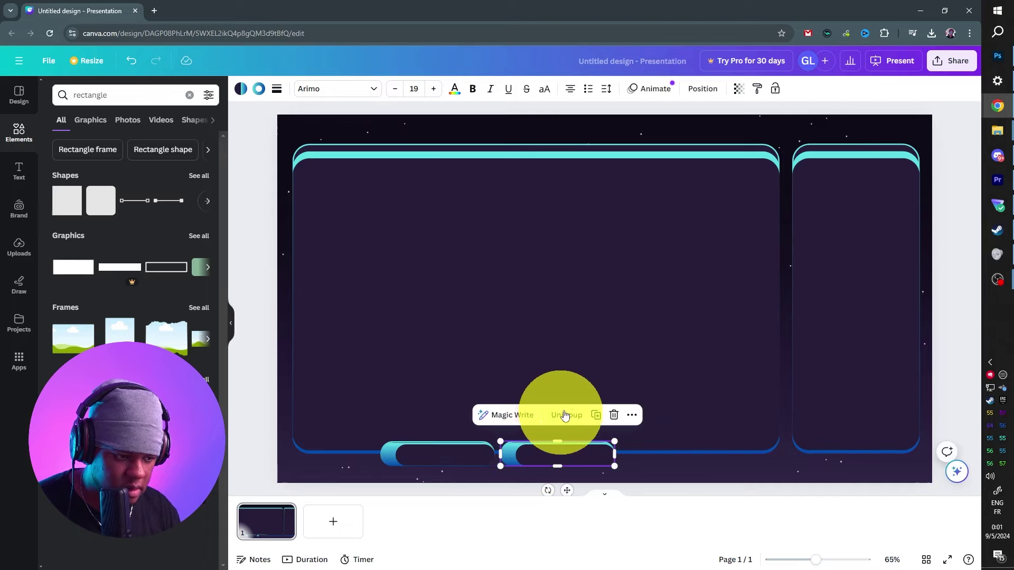
left_click(595, 416)
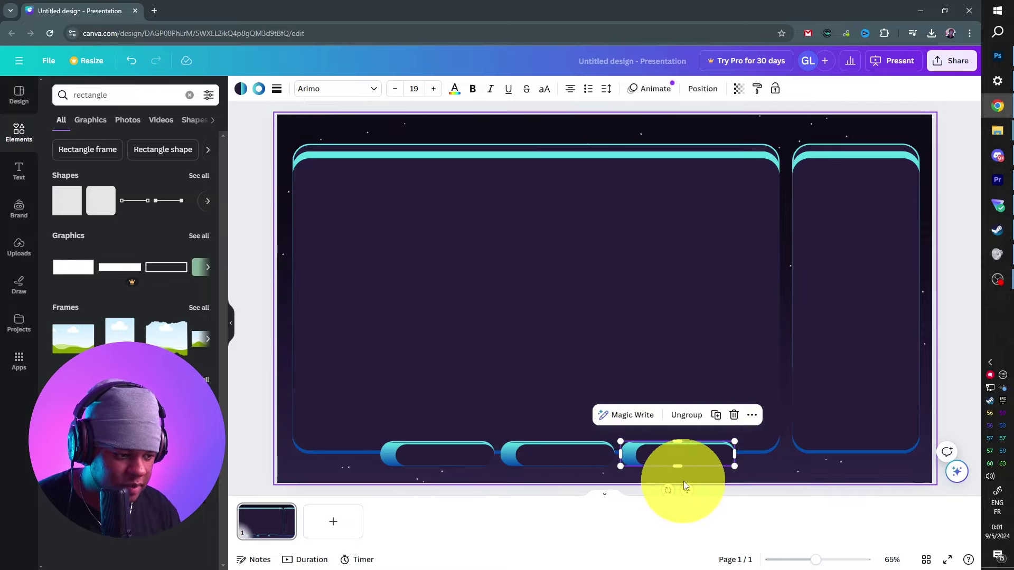
Scale the row of three bars down slightly and center it horizontally on the main panel's bottom edge.
left_click_drag(698, 474, 366, 459)
left_click_drag(442, 452, 431, 450)
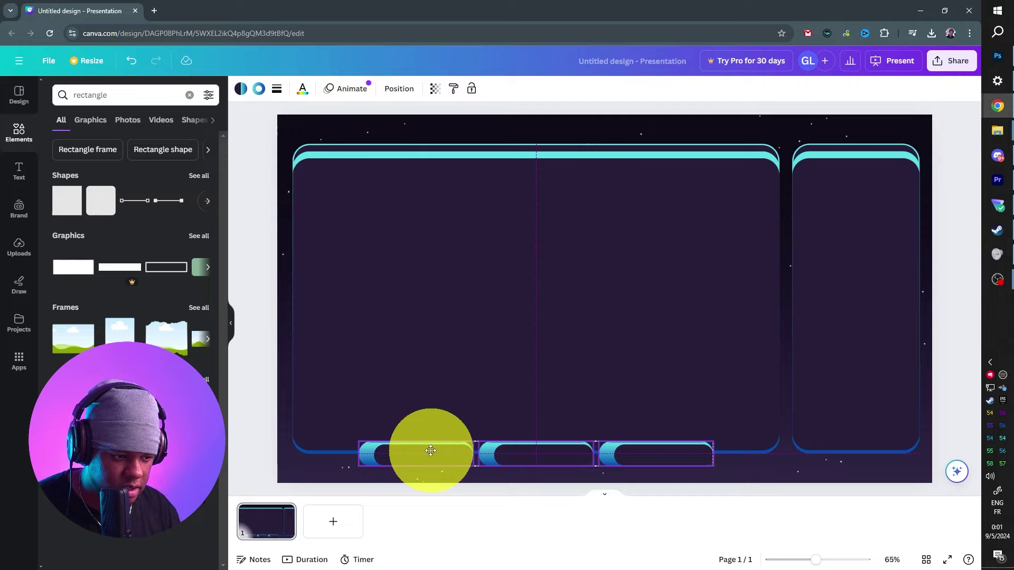
left_click_drag(431, 450, 431, 450)
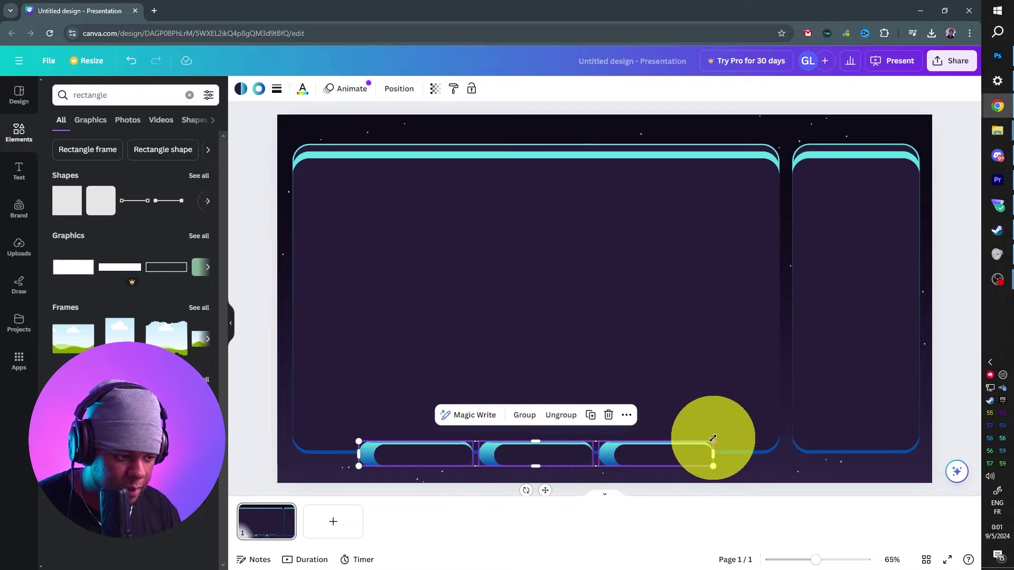
left_click_drag(713, 441, 661, 453)
left_click_drag(596, 453, 619, 454)
left_click(275, 436)
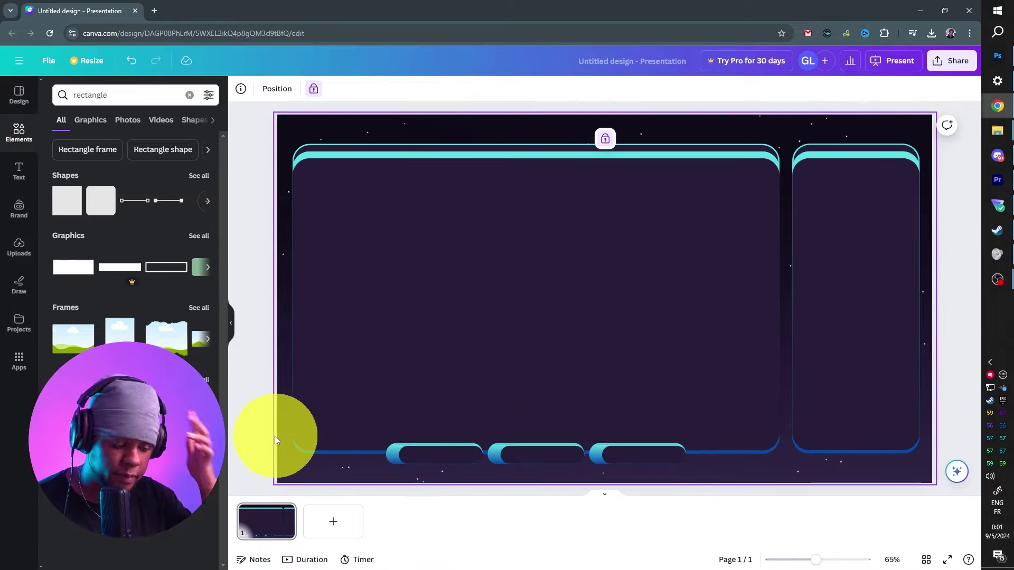
Search the elements library for "particles".
left_click(108, 95)
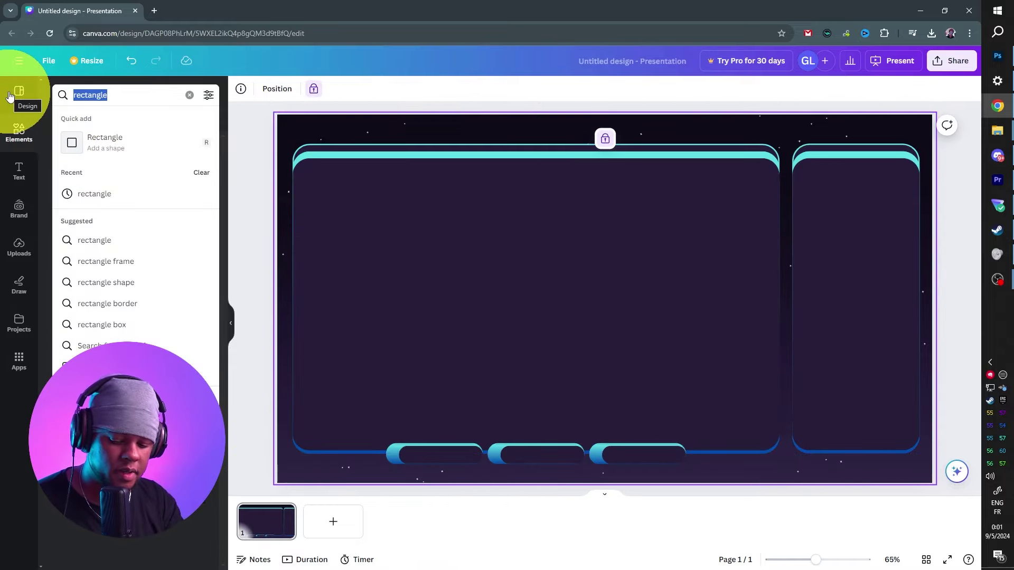
type("particles")
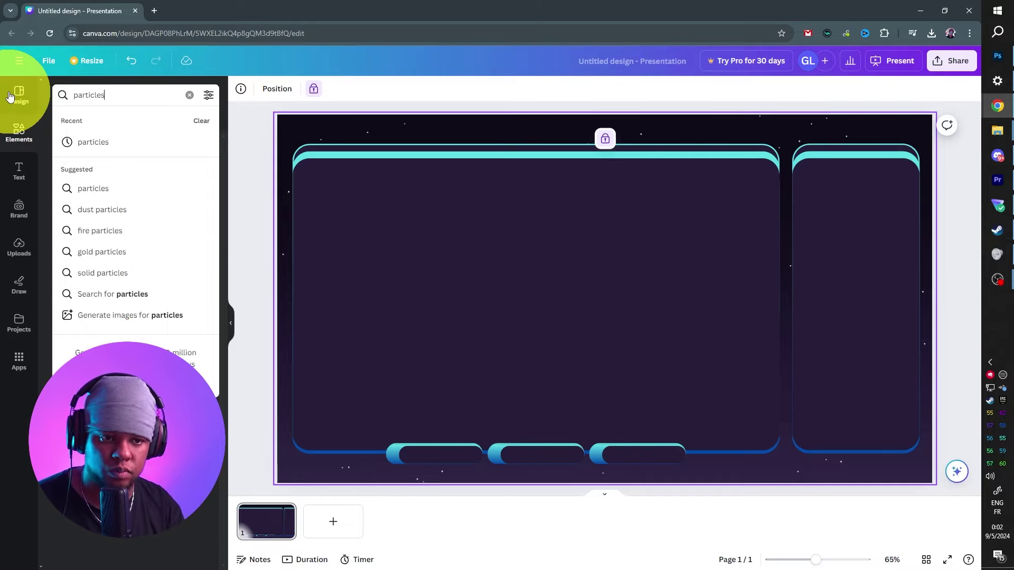
key("Return")
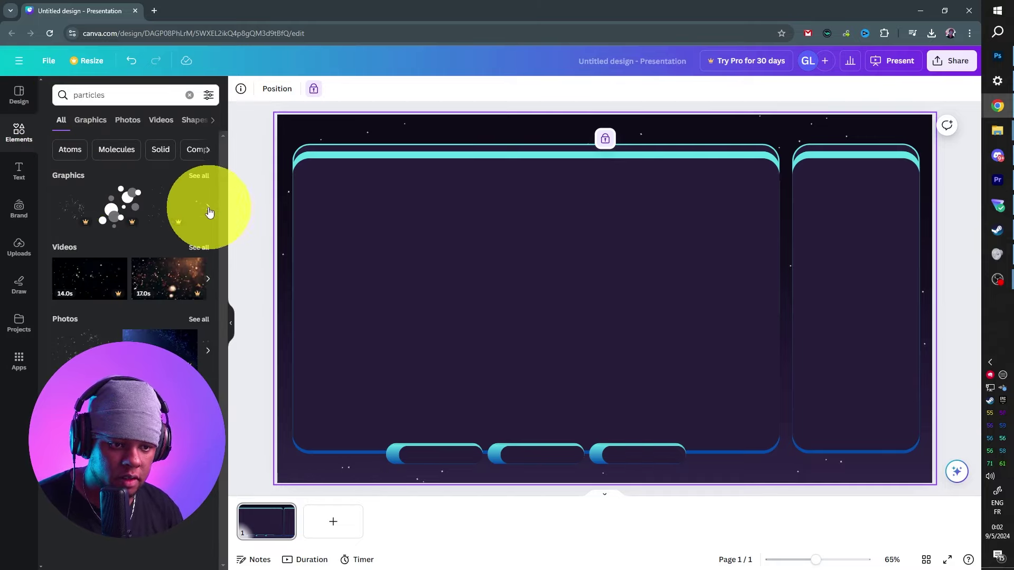
Add a white particle graphic to the page, scale it down and place it over the side panel's bottom-right corner.
left_click(162, 202)
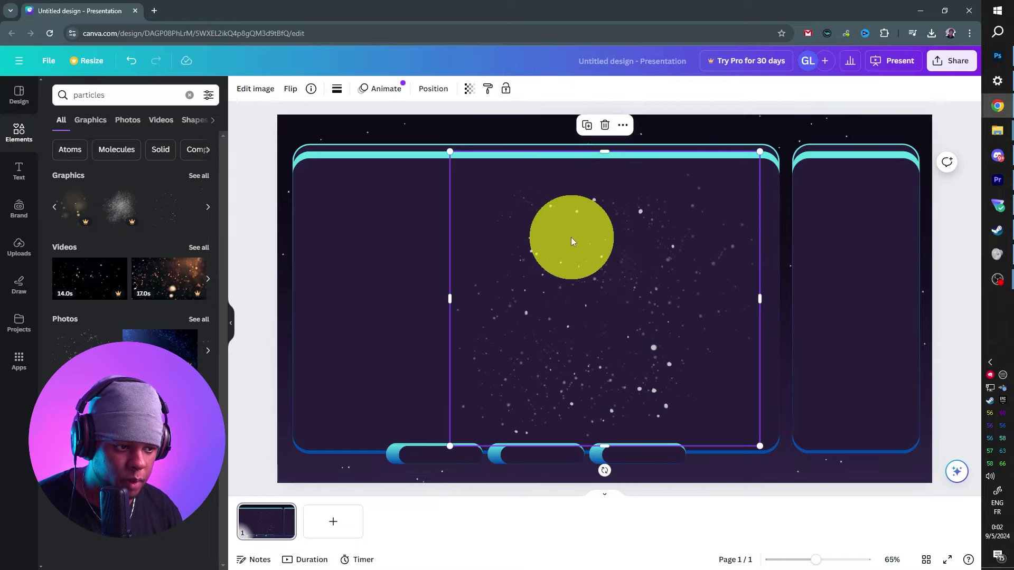
left_click_drag(571, 237, 885, 369)
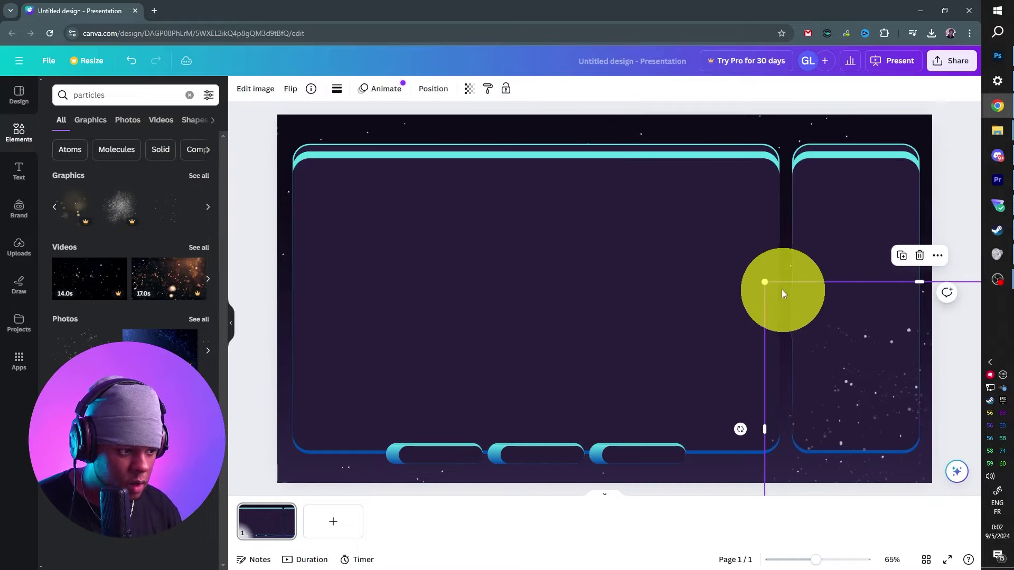
left_click_drag(765, 278, 866, 373)
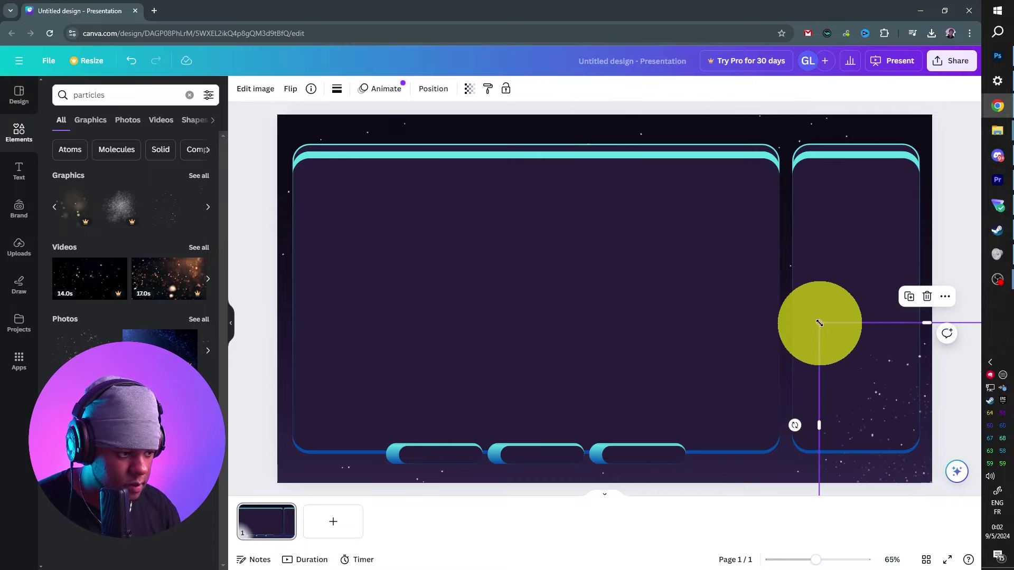
mouse_move(819, 322)
left_mouse_down()
mouse_move(865, 347)
mouse_move(823, 316)
left_mouse_up()
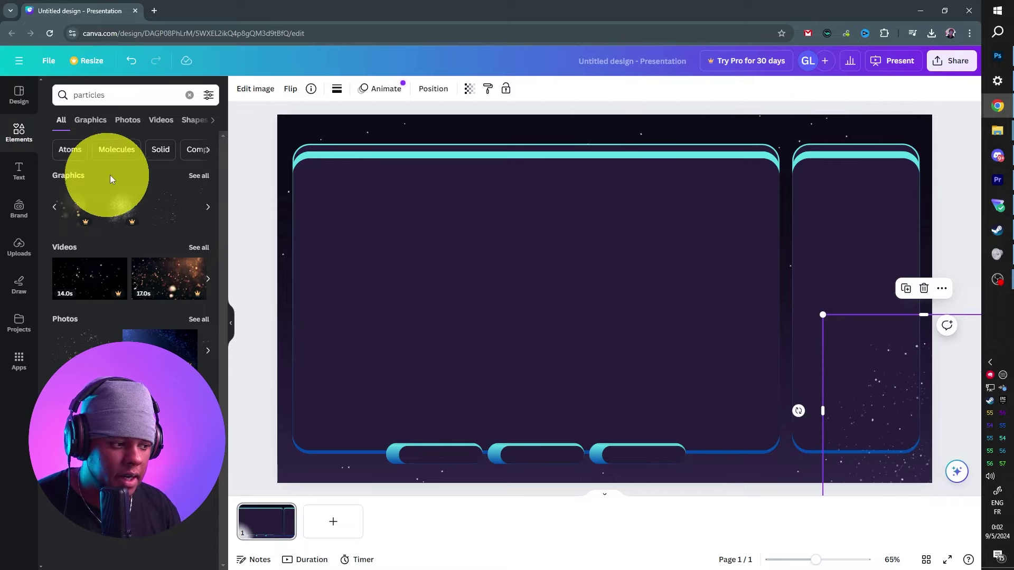
Set the particle graphic's white balance to temperature -100 and tint -100.
left_click(905, 380)
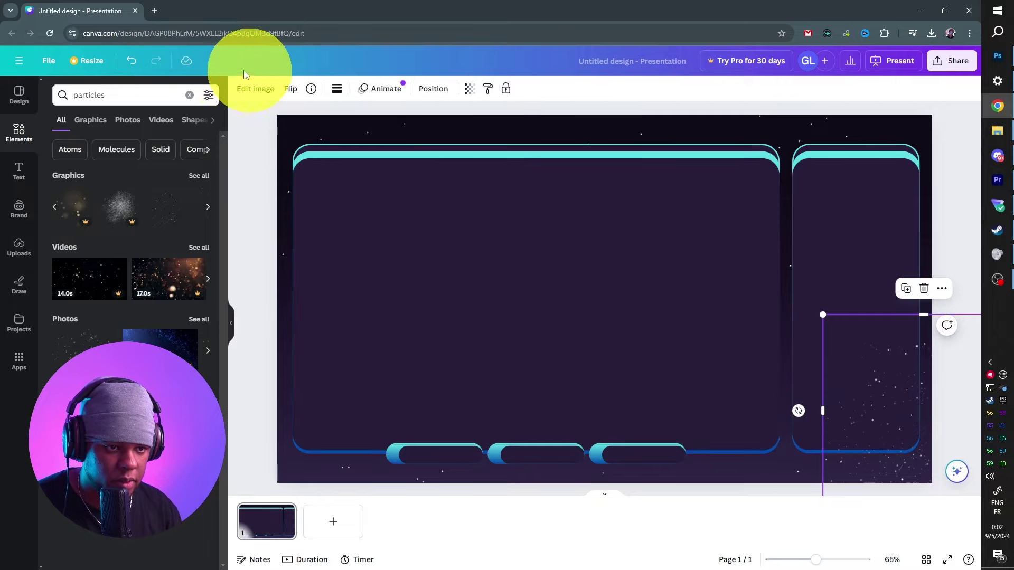
left_click(250, 90)
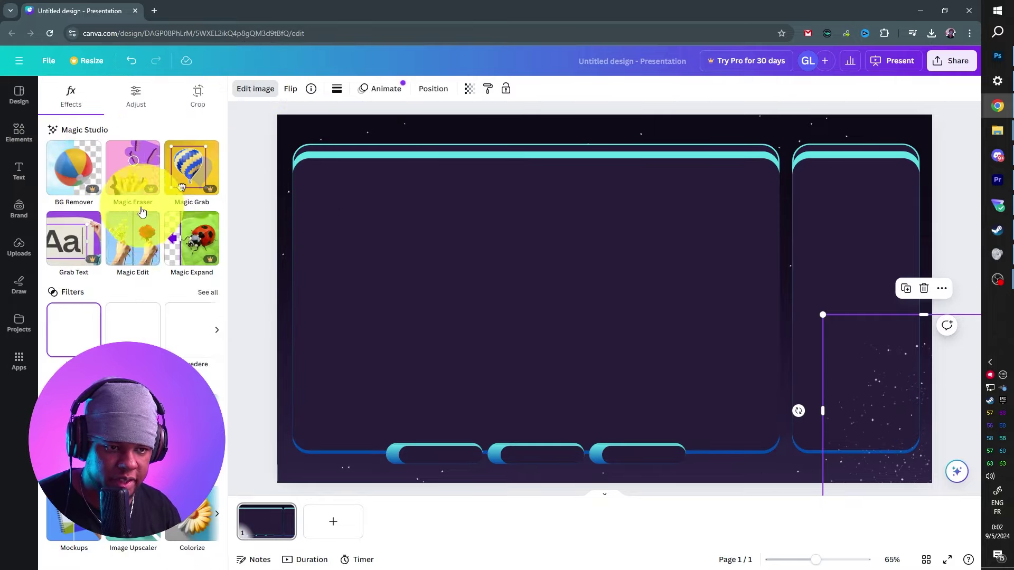
left_click(137, 93)
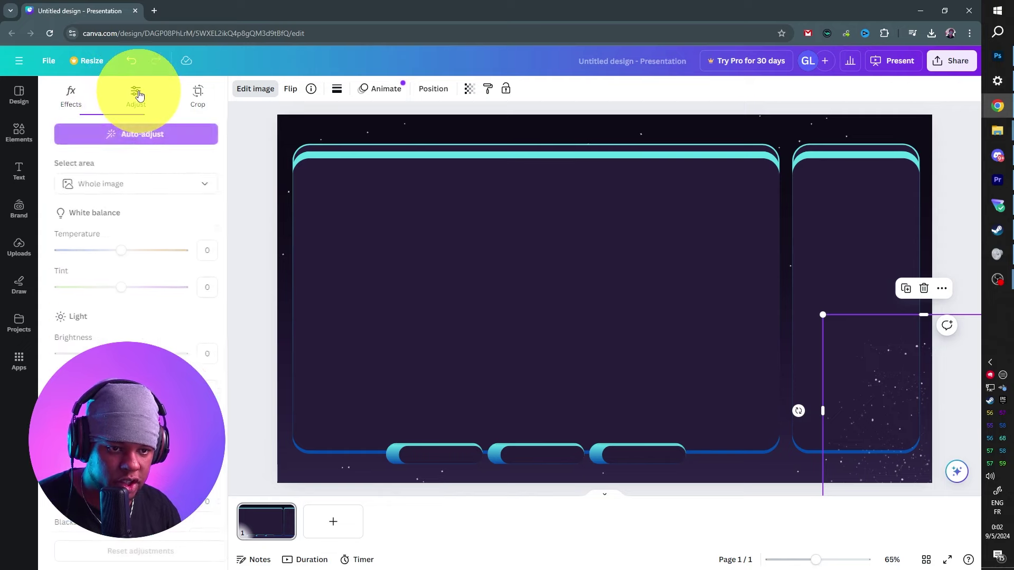
left_click_drag(115, 255, 33, 255)
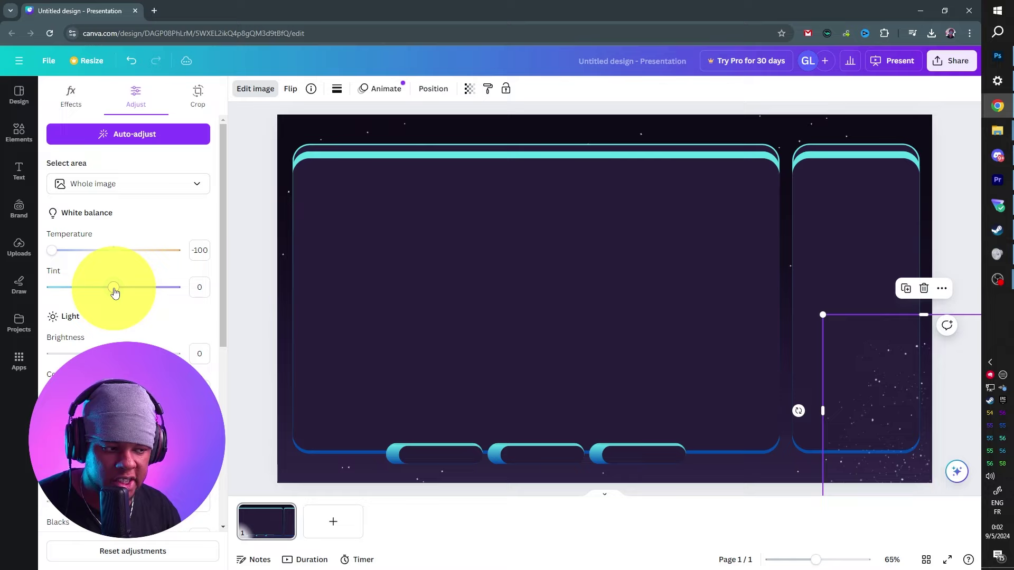
left_click_drag(111, 287, 39, 288)
Set the particle graphic's whites to -100, and its vibrance and saturation to 100.
scroll(158, 298, "down", 2)
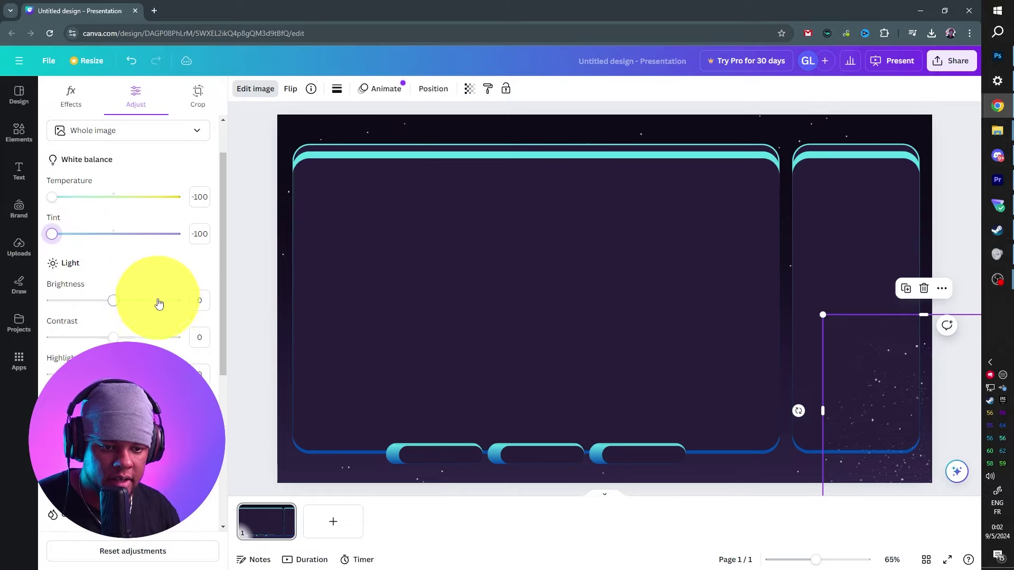
scroll(161, 301, "down", 2)
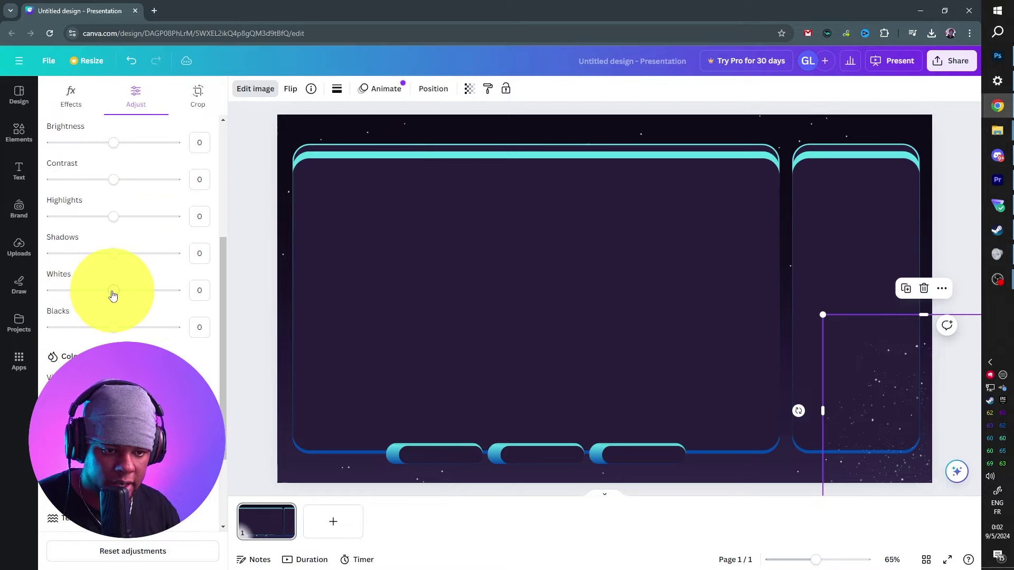
left_click_drag(113, 291, 48, 291)
scroll(159, 264, "down", 2)
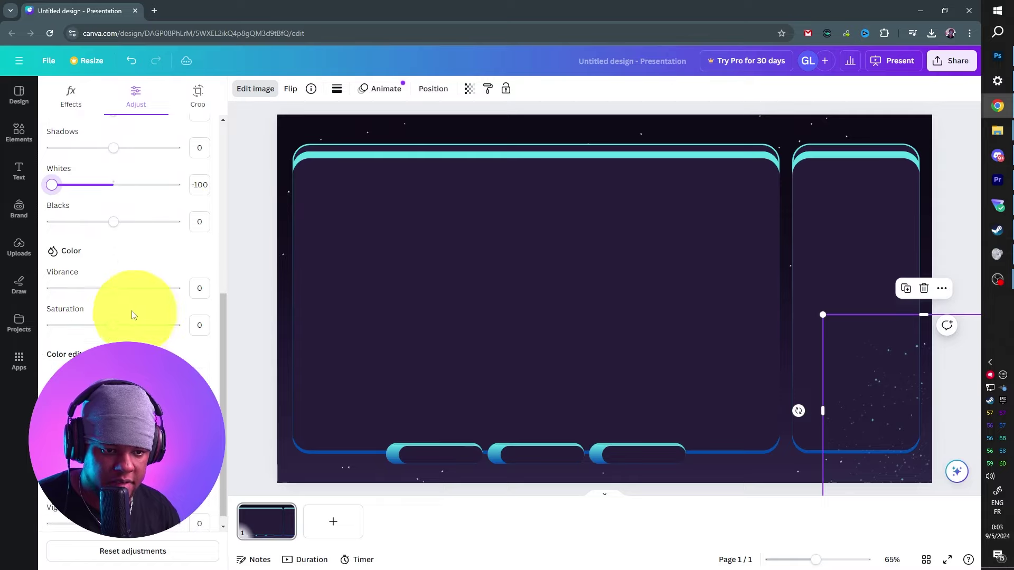
left_click_drag(113, 289, 177, 289)
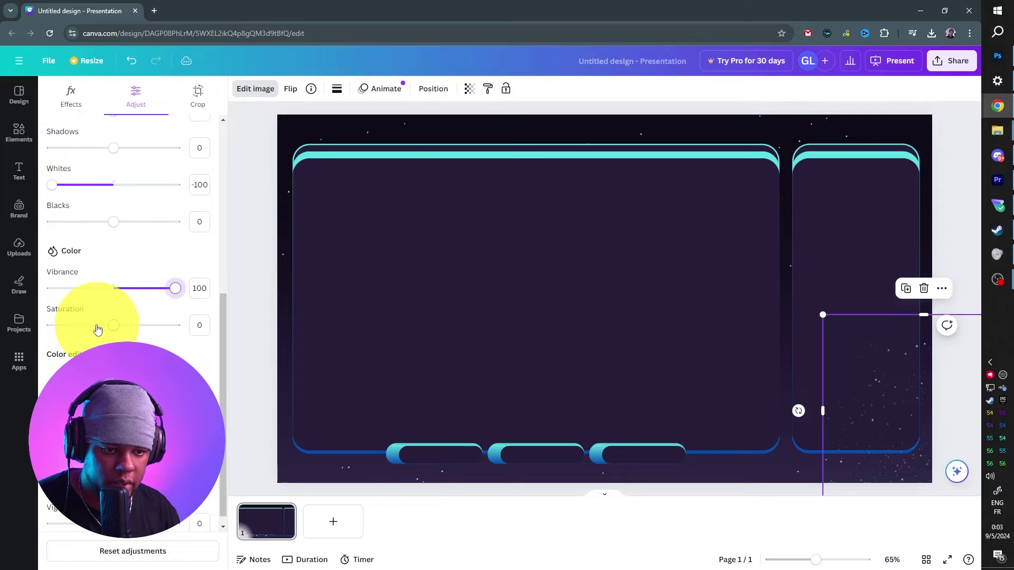
left_click_drag(113, 326, 207, 324)
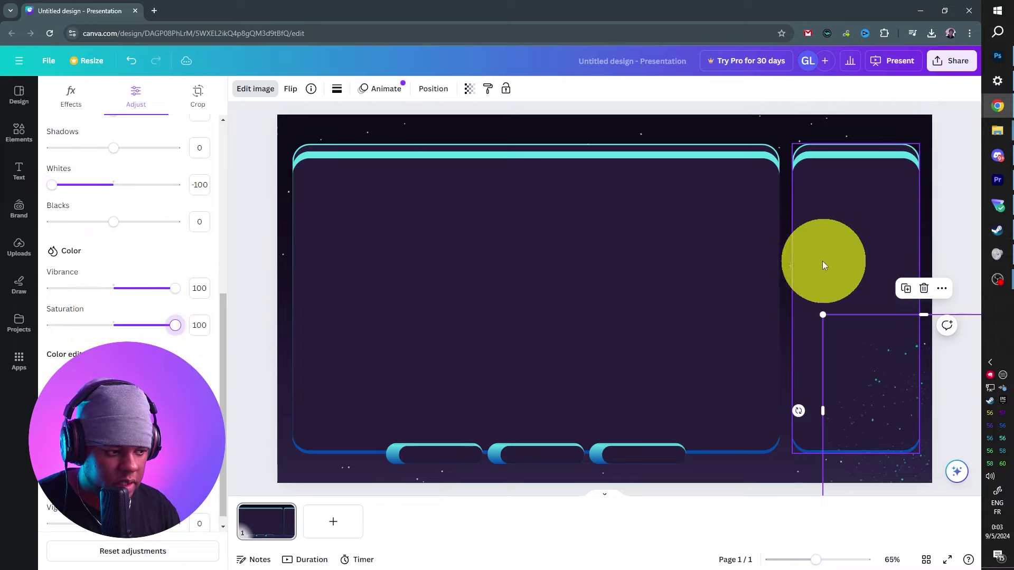
Duplicate the particle graphic into the page's top-left corner and move the copy directly beneath the main panel in the layer order.
left_click(905, 290)
left_click_drag(892, 432, 281, 138)
right_click(289, 143)
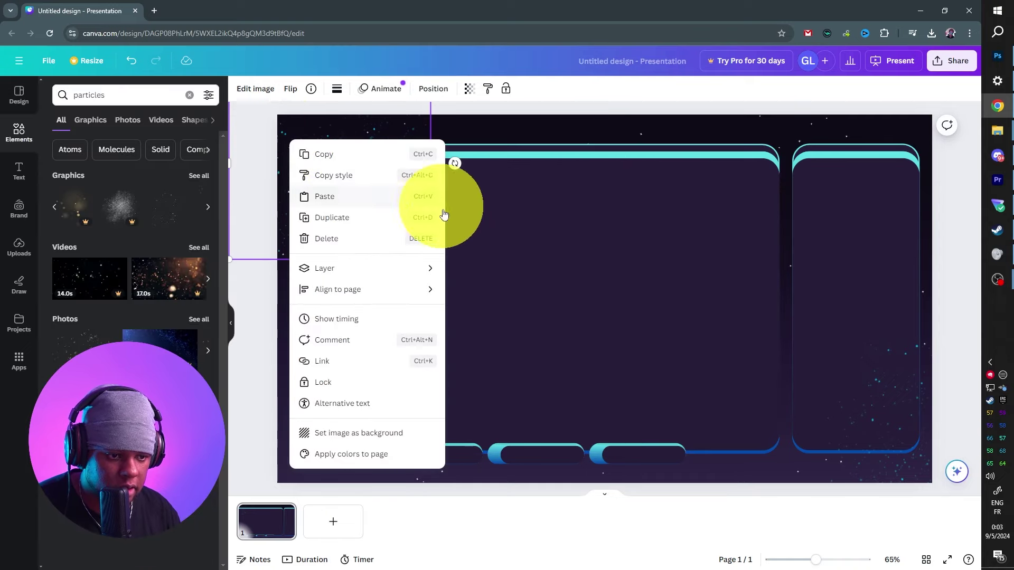
mouse_move(406, 268)
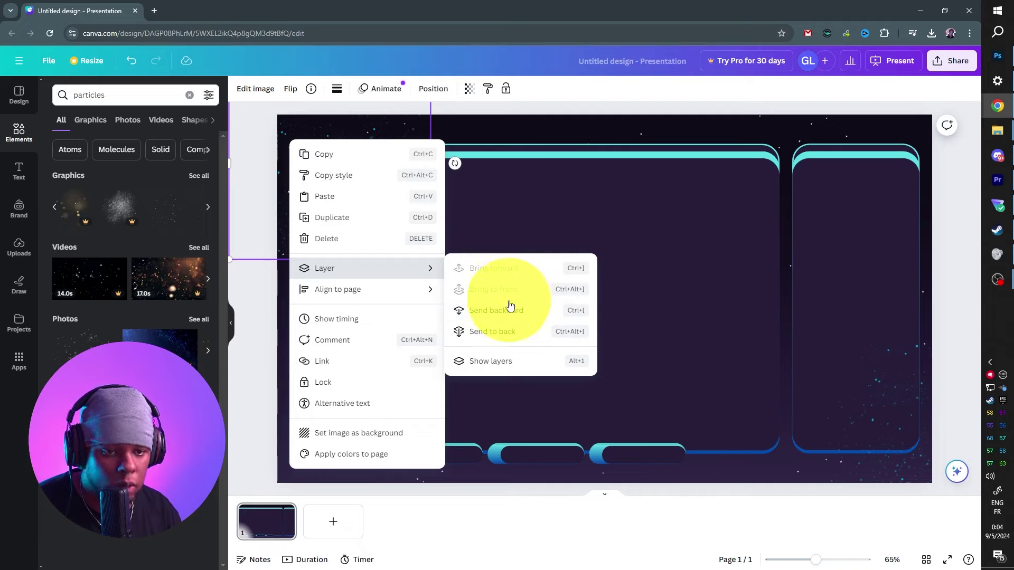
left_click(508, 368)
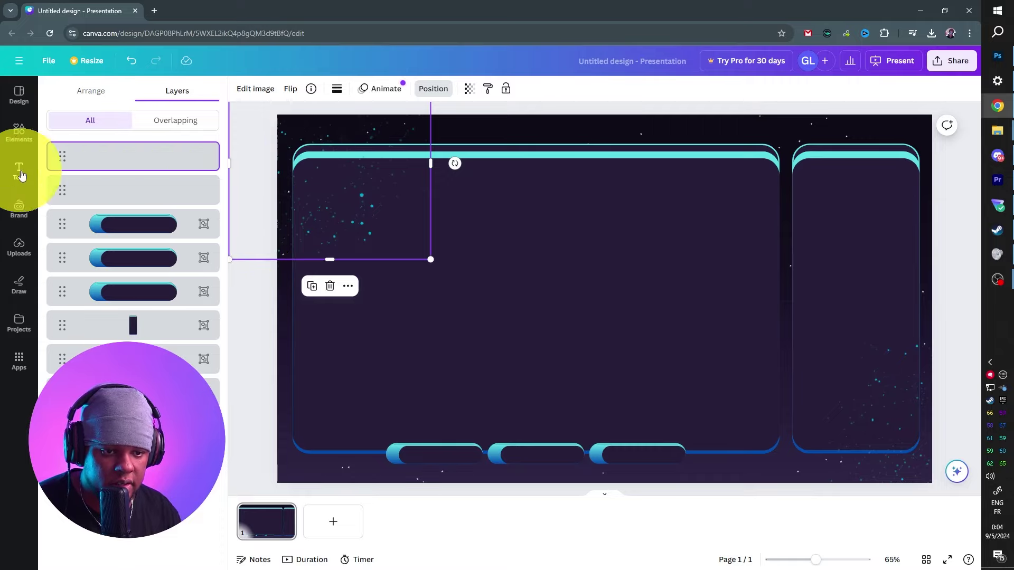
mouse_move(55, 164)
left_click_drag(62, 162, 58, 362)
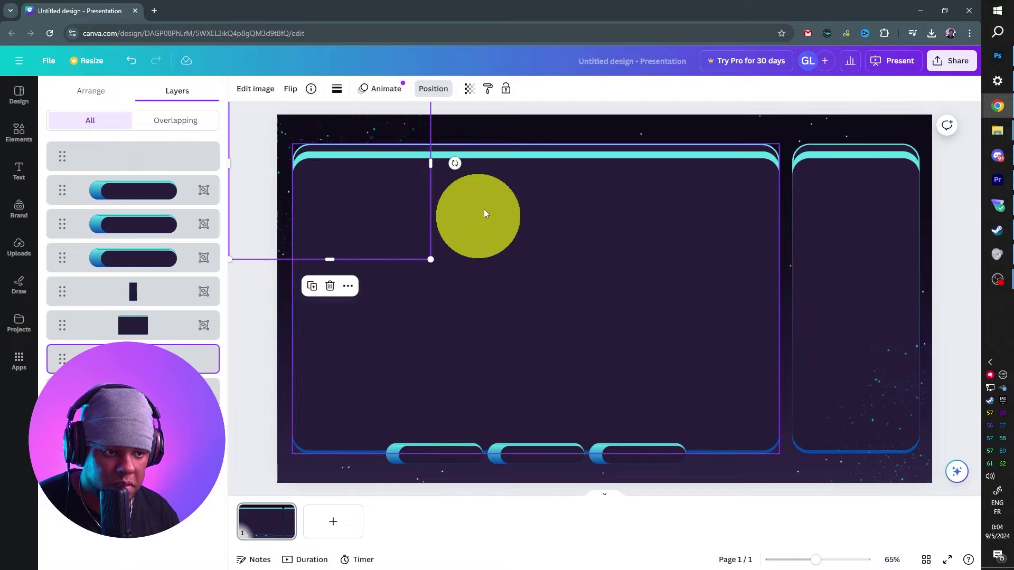
left_click(571, 198)
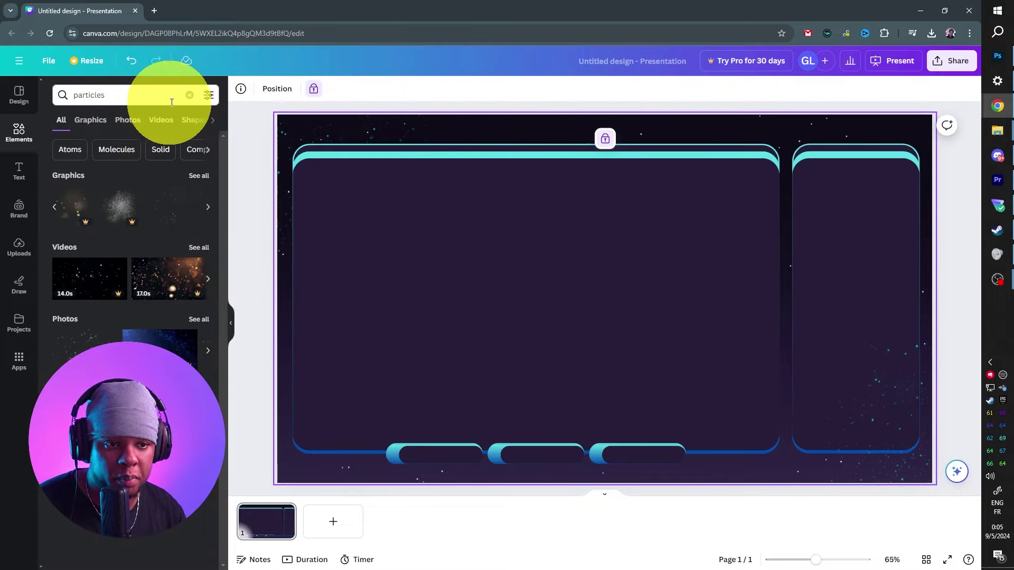
Add a yellow star-sparkle graphic from the elements library and enlarge it in the middle of the main panel.
left_click(117, 94)
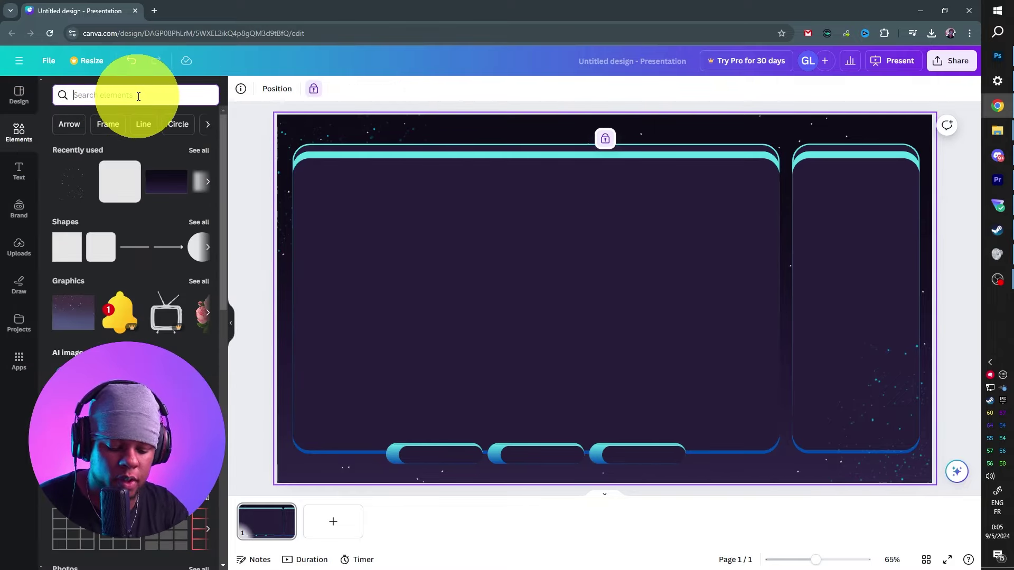
type("spar")
key("Escape")
left_click(74, 181)
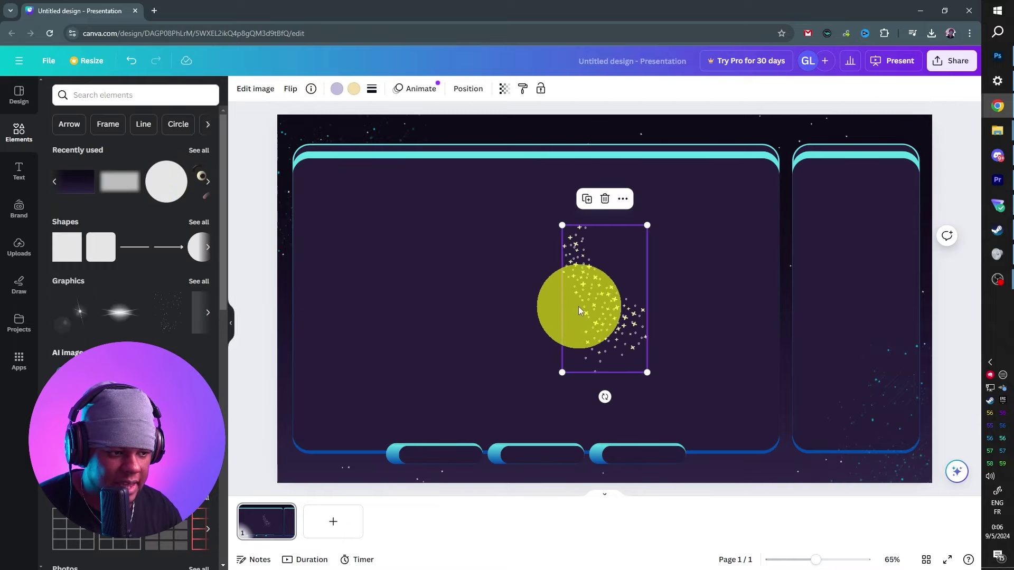
left_click_drag(593, 310, 478, 328)
left_click_drag(526, 241, 598, 114)
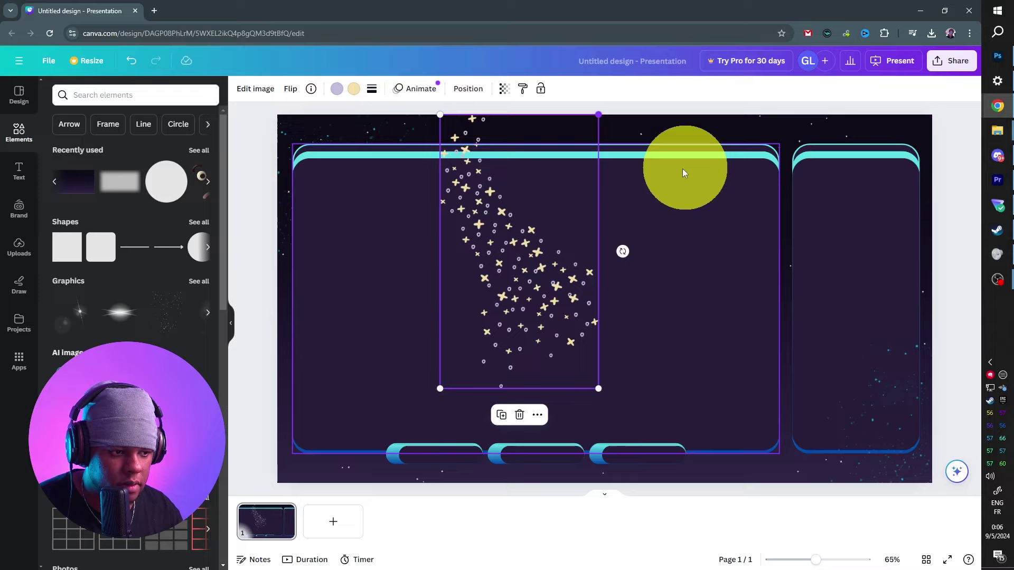
left_click_drag(503, 218, 514, 265)
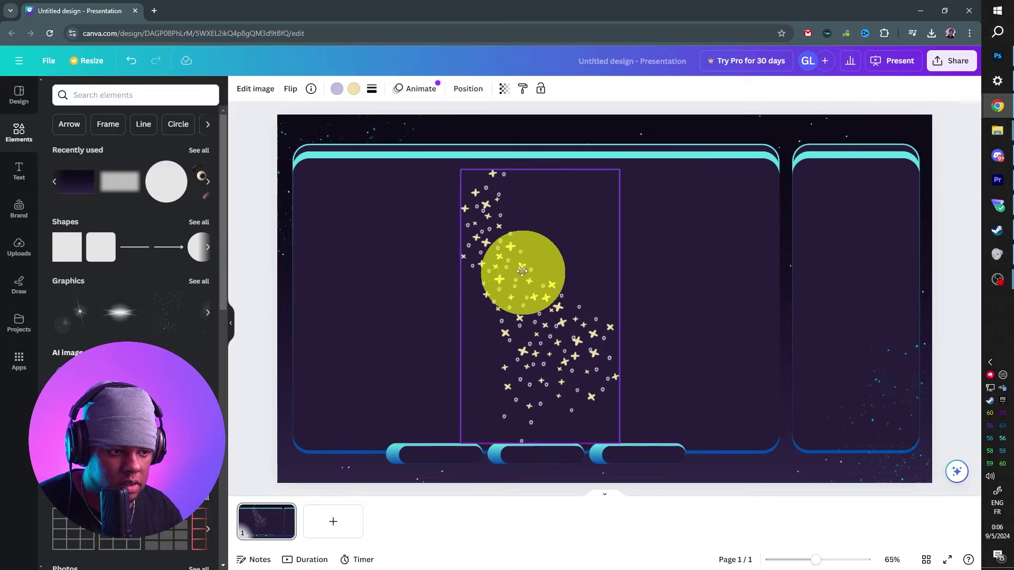
Recolor the sparkle graphic by setting its temperature and tint to -100.
left_click(251, 88)
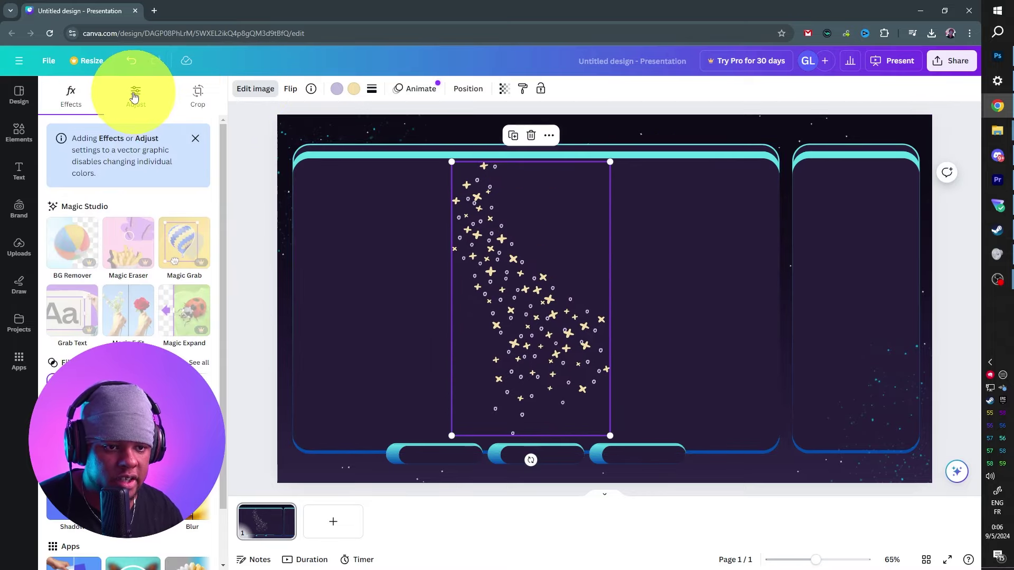
left_click(136, 97)
left_click_drag(109, 324, 51, 326)
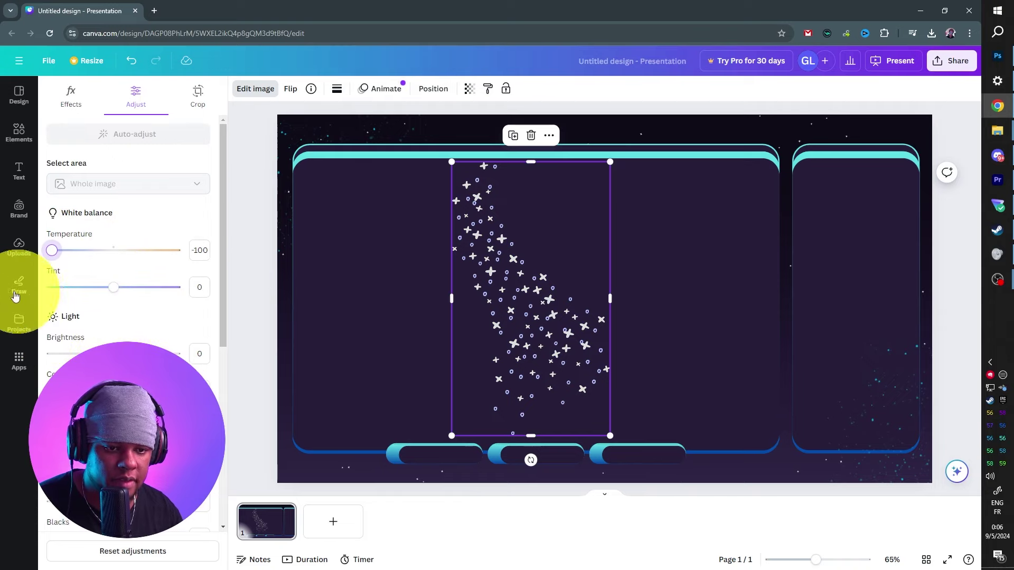
left_click_drag(115, 290, 6, 289)
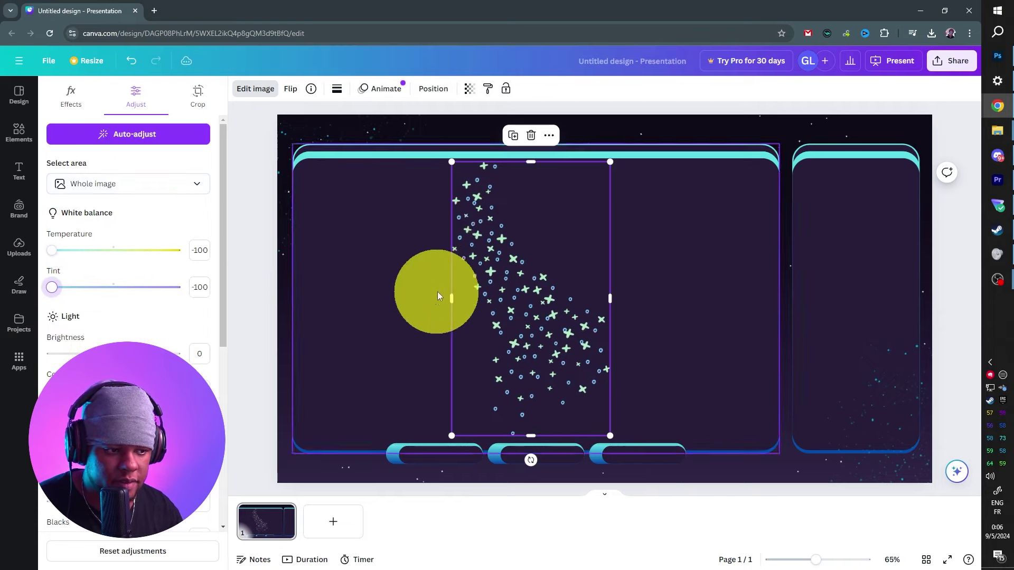
Scale the sparkle graphic down and place it over the page's top-right corner, partly overlapping the side panel.
left_click_drag(416, 243, 461, 275)
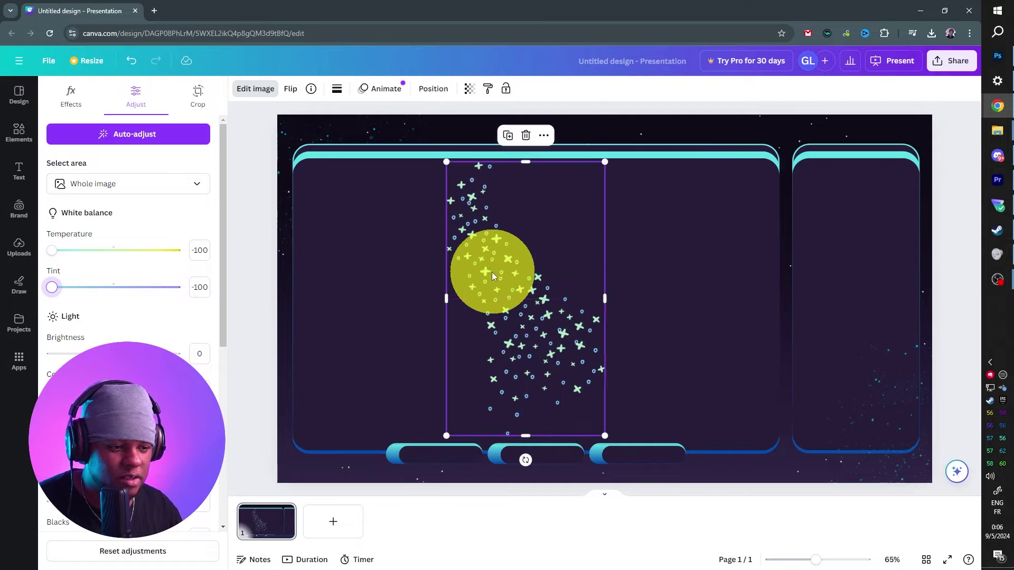
left_click_drag(444, 435, 509, 322)
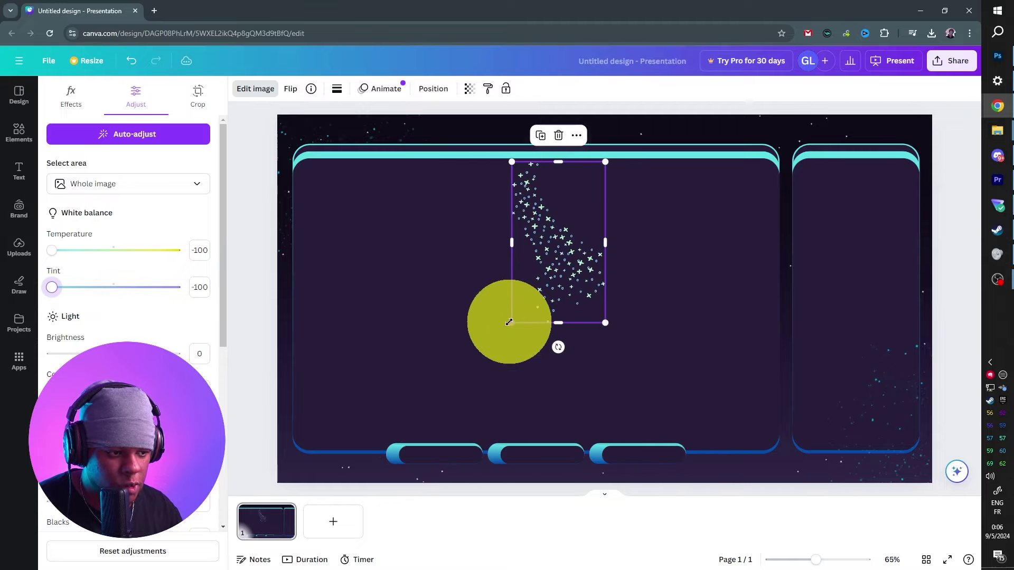
left_click_drag(565, 265, 918, 125)
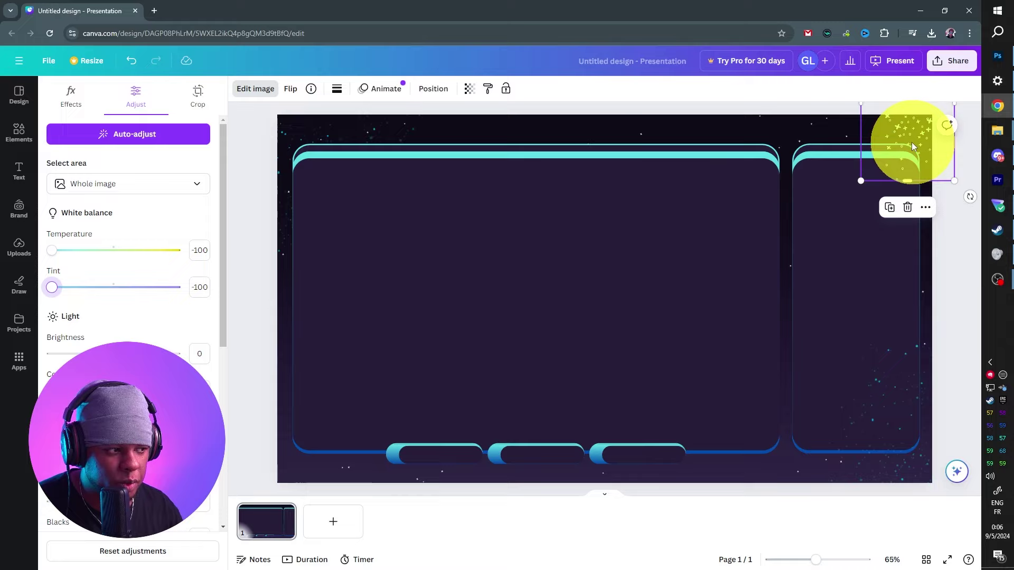
left_click_drag(919, 129, 886, 240)
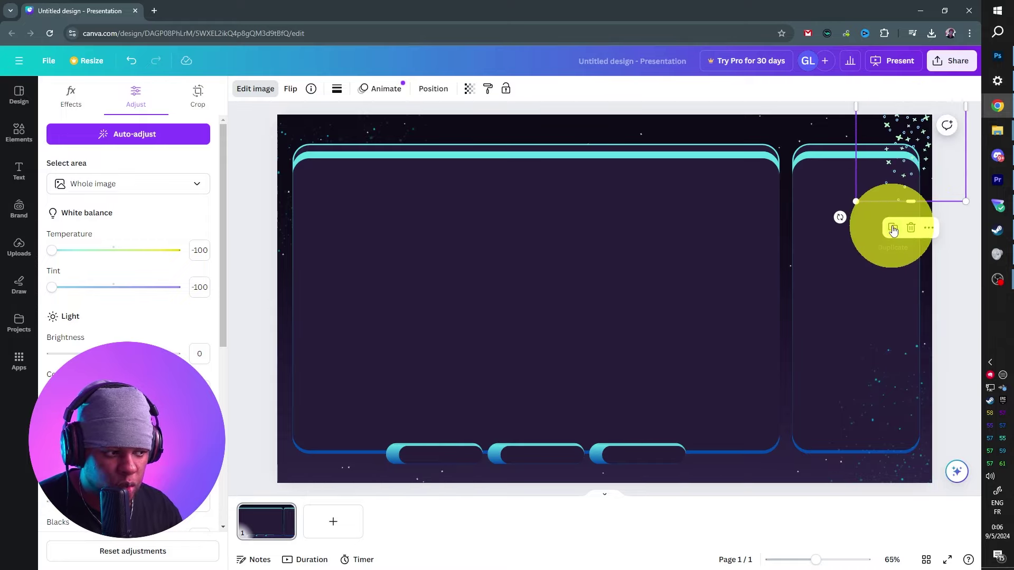
Duplicate the sparkle graphic and place the copy in the page's bottom-left corner.
left_click_drag(890, 136, 294, 426)
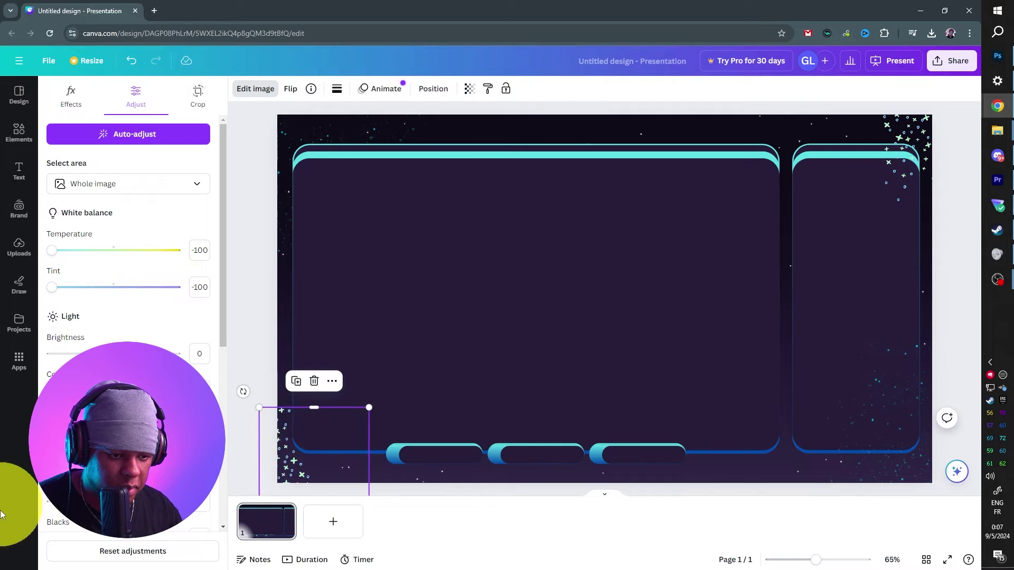
left_click(251, 261)
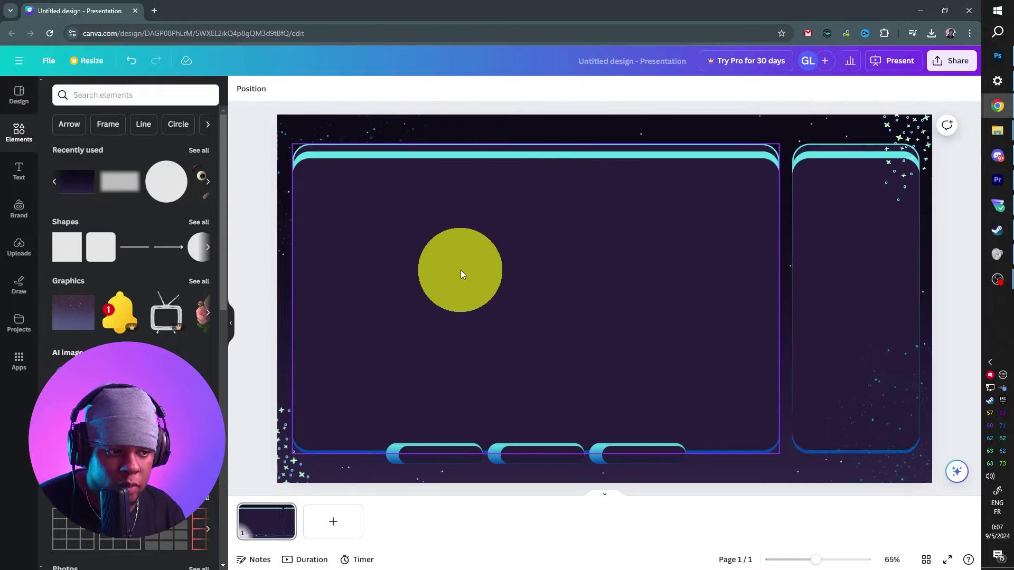
Ungroup the main panel and select only its dark inner rectangle.
left_click(461, 272)
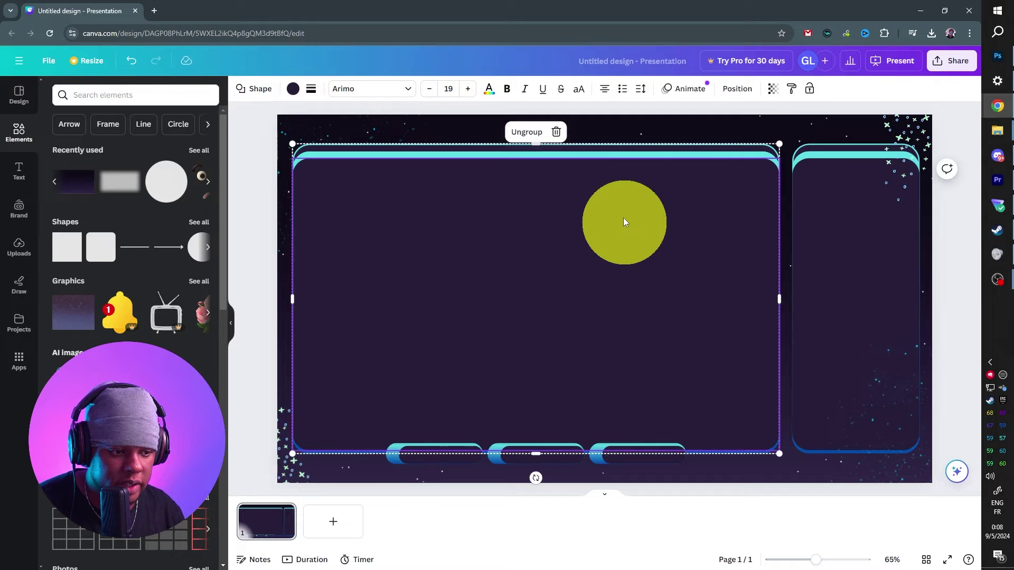
right_click(413, 229)
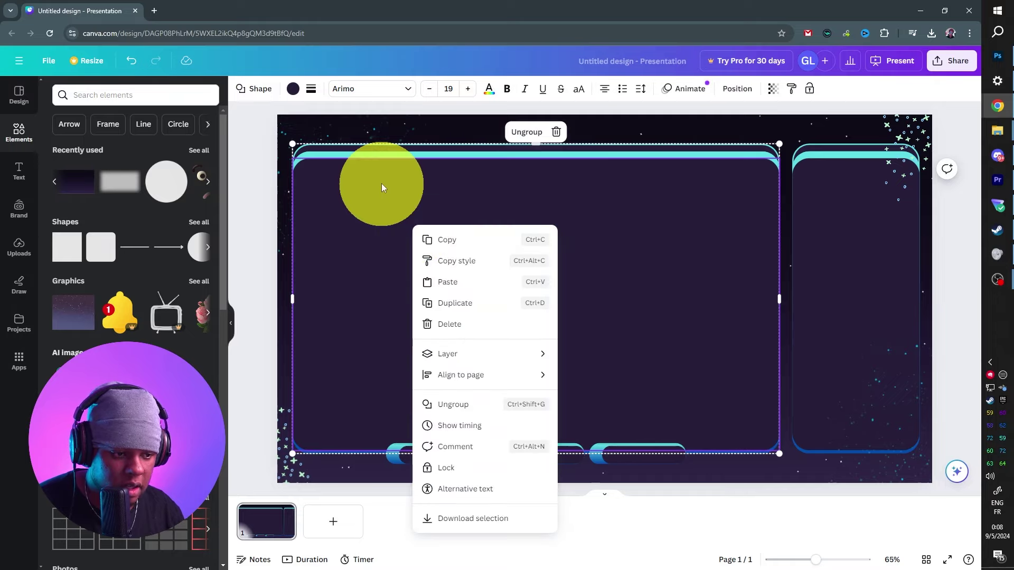
left_click(472, 405)
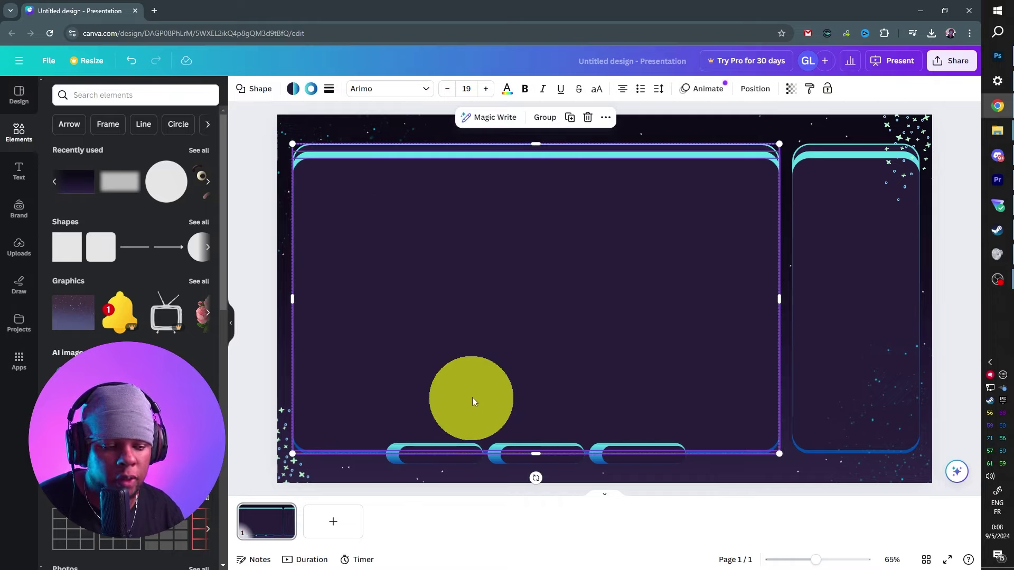
left_click(267, 212)
left_click(560, 229)
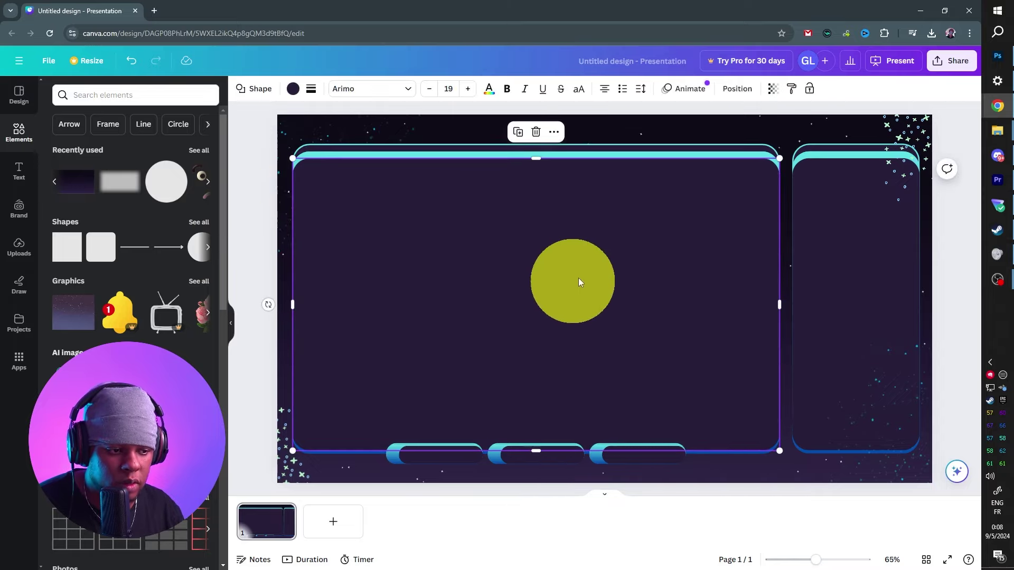
Fill the main panel's inner rectangle with bright pink and download the design as a PNG, saving the download settings.
left_click(293, 90)
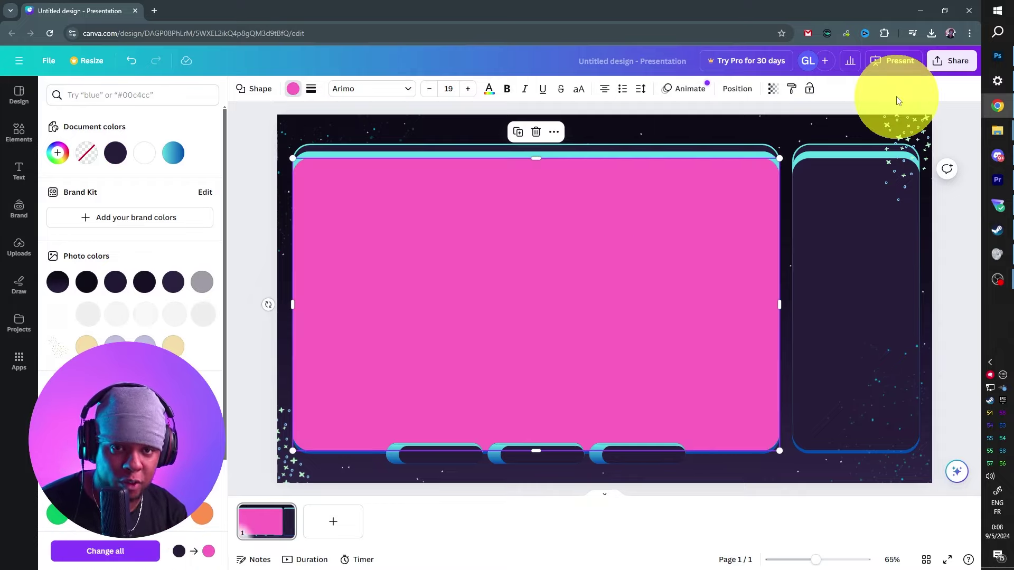
left_click(948, 61)
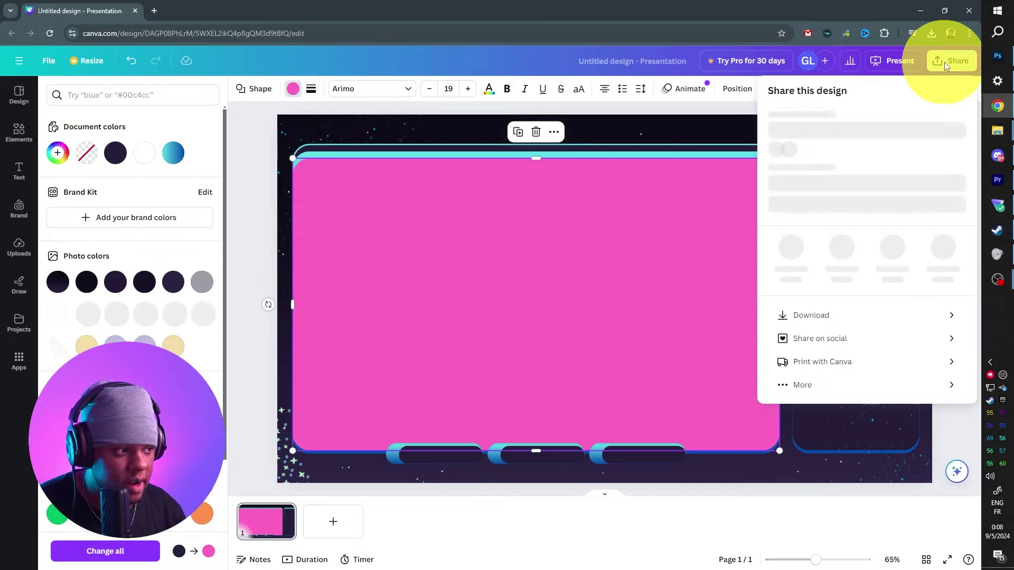
left_click(820, 343)
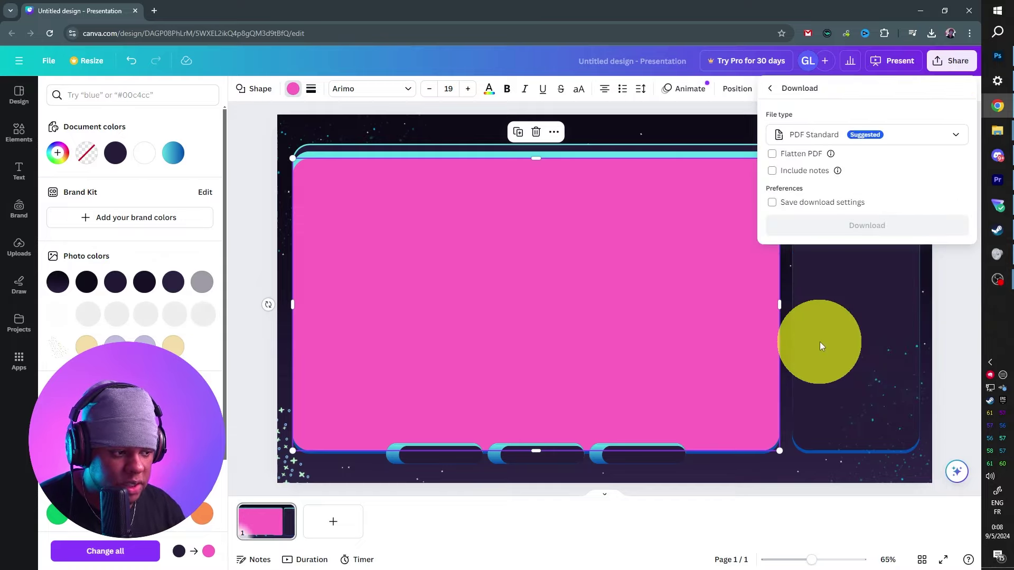
left_click(782, 135)
left_click(843, 324)
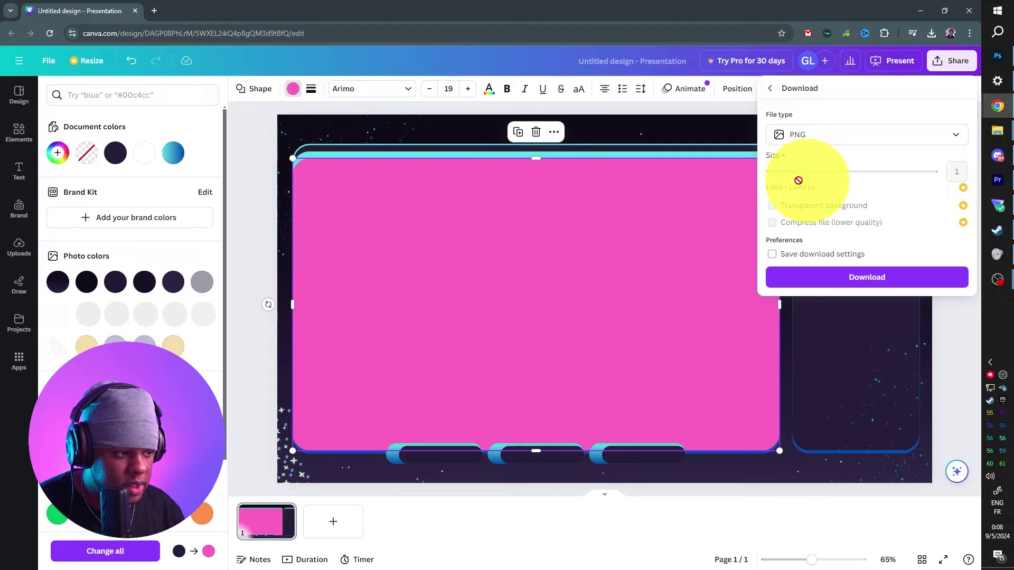
left_click(773, 256)
left_click(877, 277)
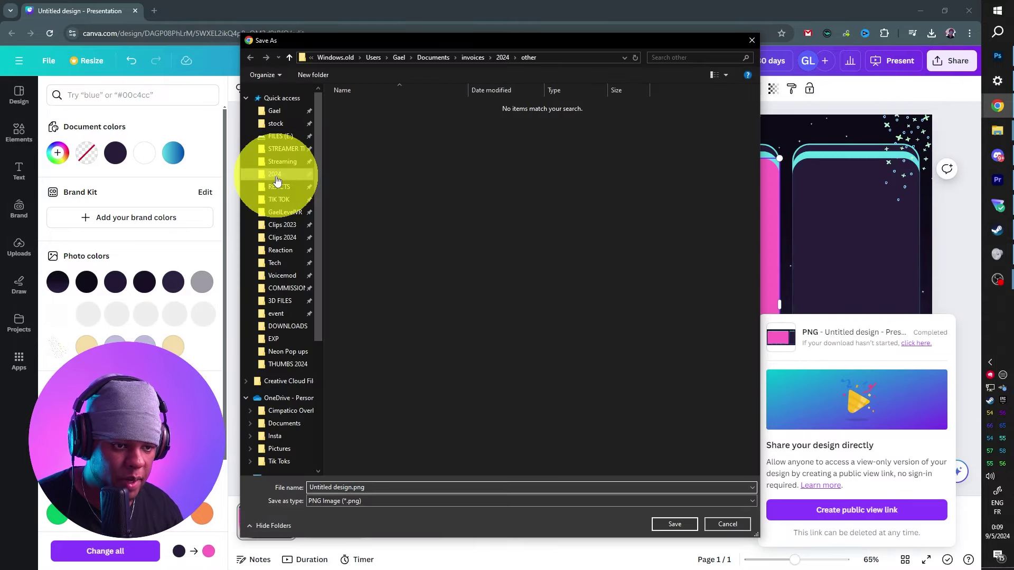
Save the PNG as "Canva overlay" in the 2024/Canva overlay/png folder and open the downloaded image.
left_click(277, 174)
double_click(366, 104)
double_click(366, 104)
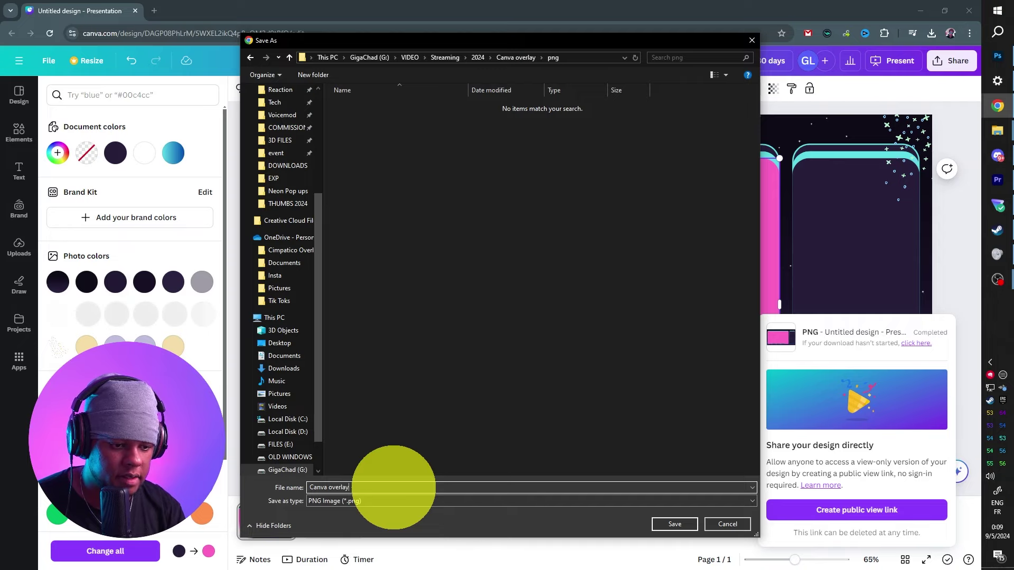
key("Return")
left_click(805, 55)
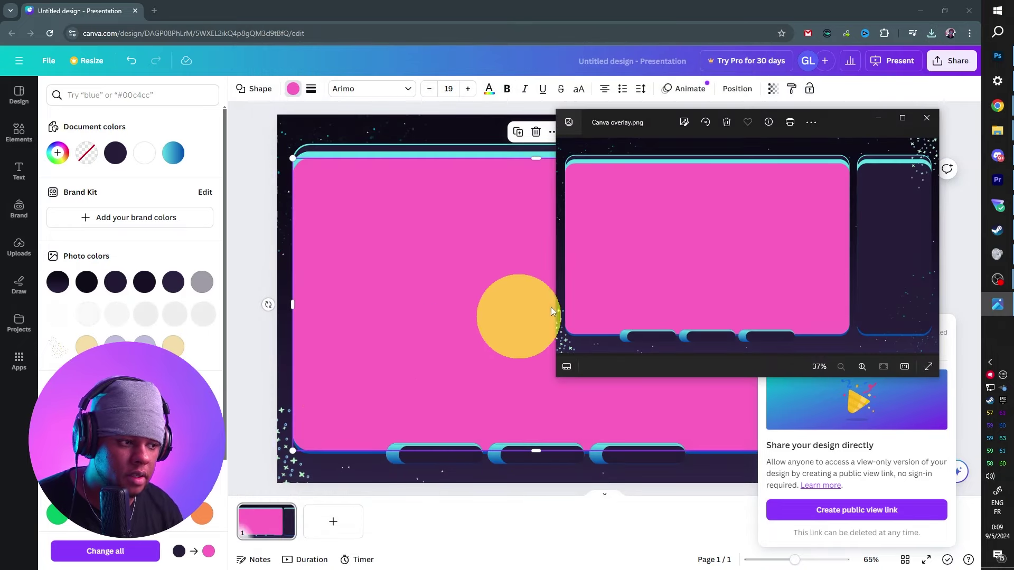
left_click_drag(845, 117, 608, 116)
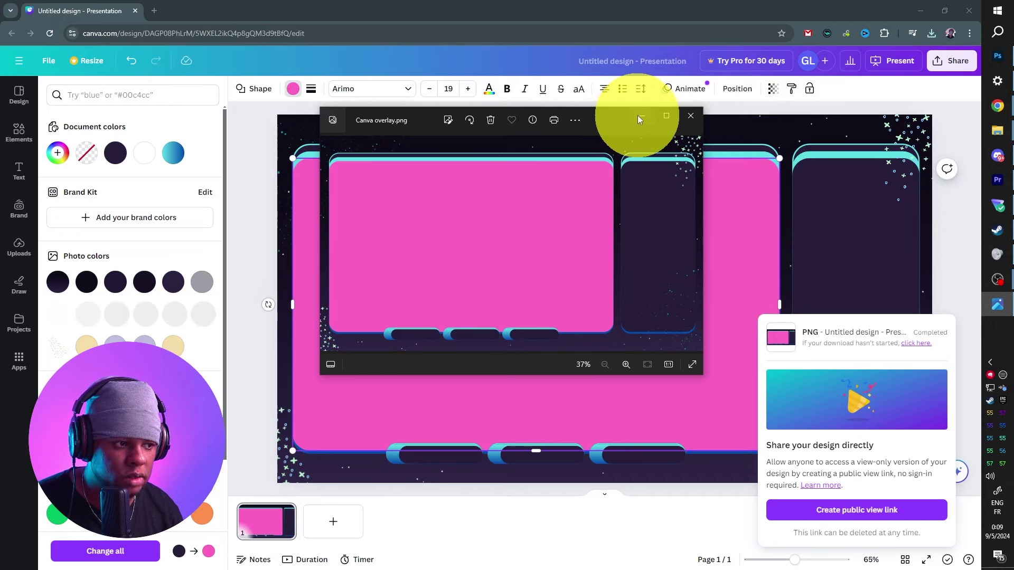
Switch to OBS, launching a new instance even though one is already running.
key("super")
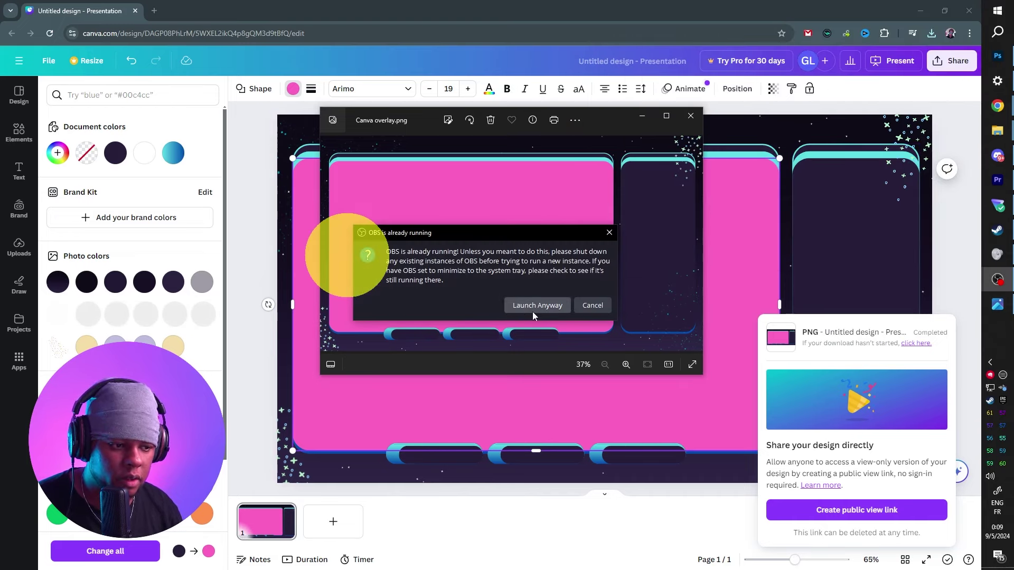
left_click(532, 311)
left_click(470, 308)
Add a new Image source to Scene 2 using Canva overlay.png from the Canva overlay/png folder.
left_click(229, 547)
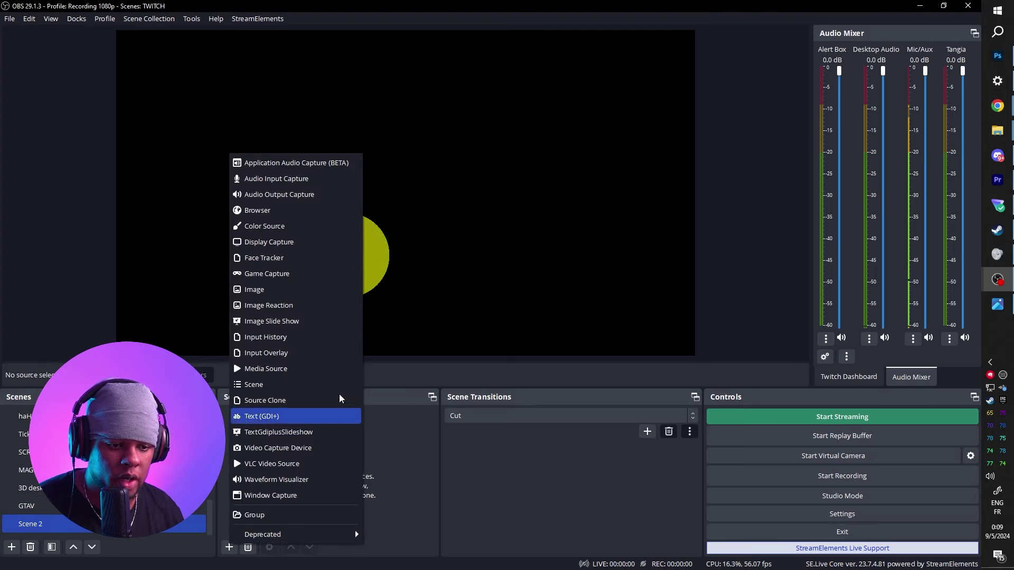
left_click(383, 496)
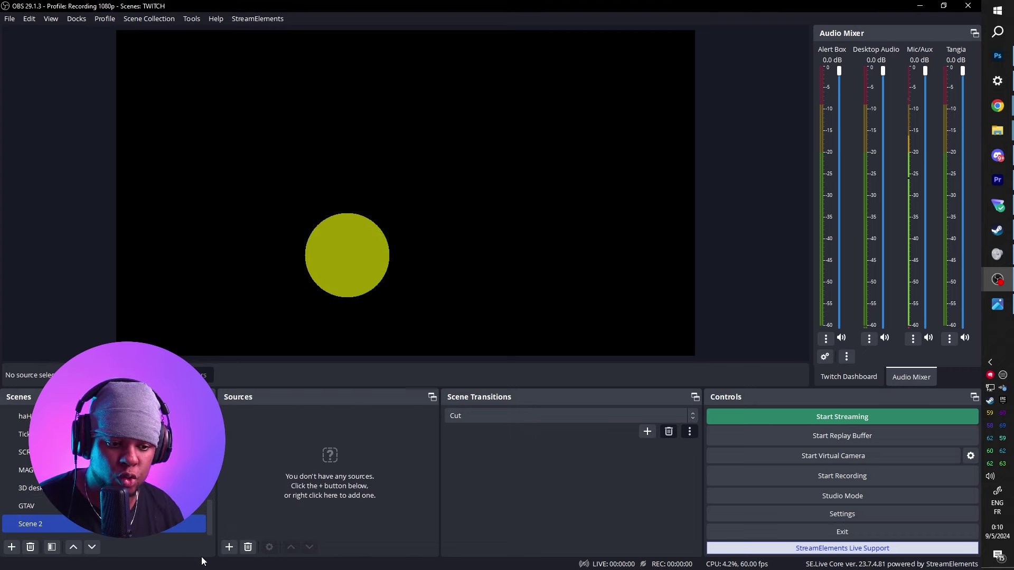
left_click(227, 548)
left_click(283, 293)
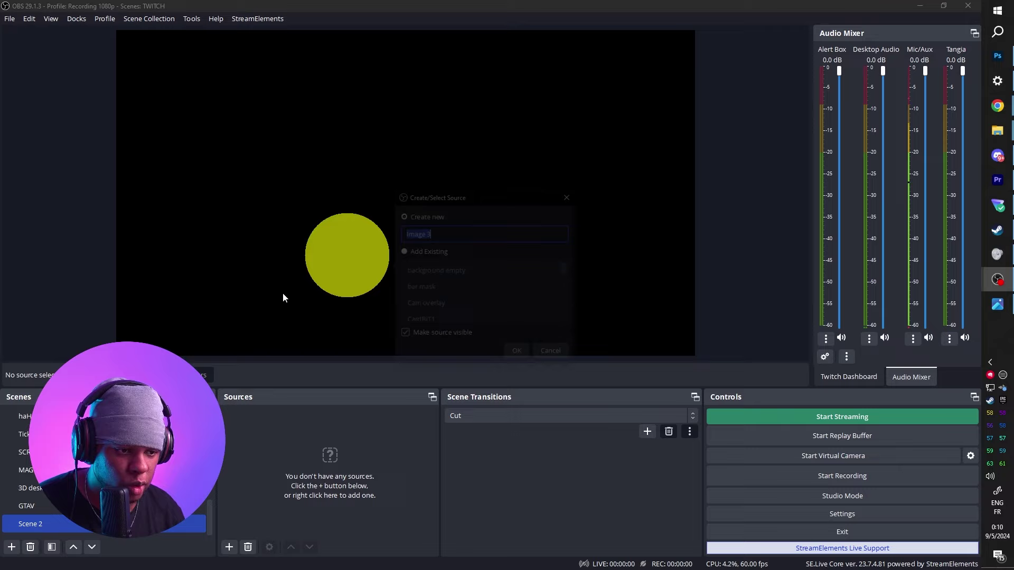
left_click(518, 354)
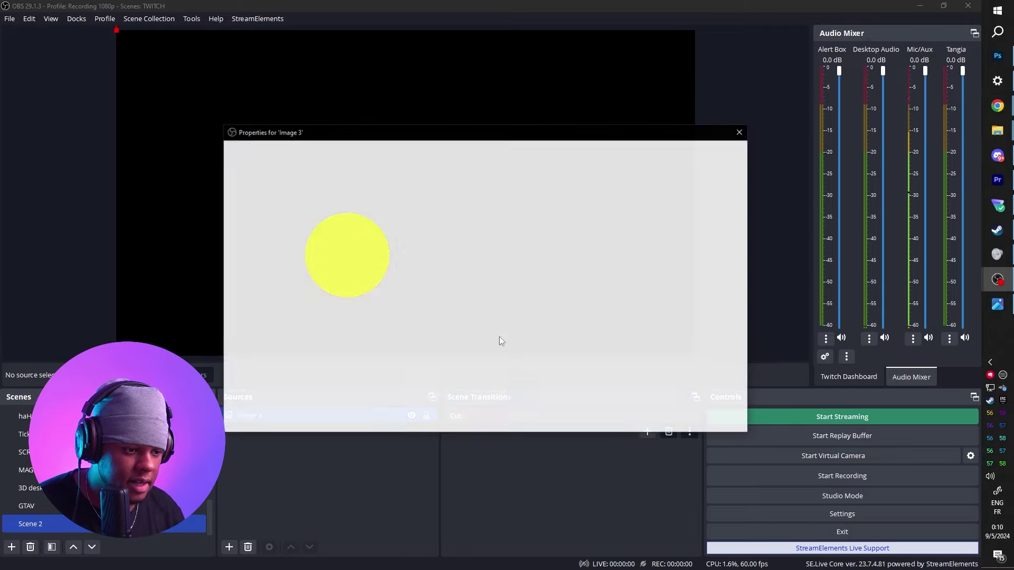
left_click(714, 291)
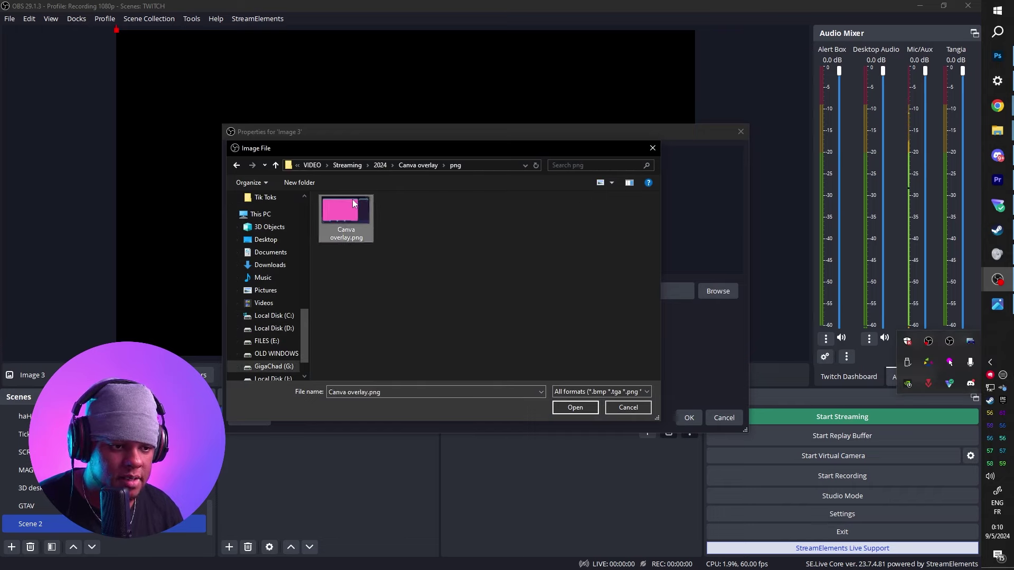
left_click(575, 407)
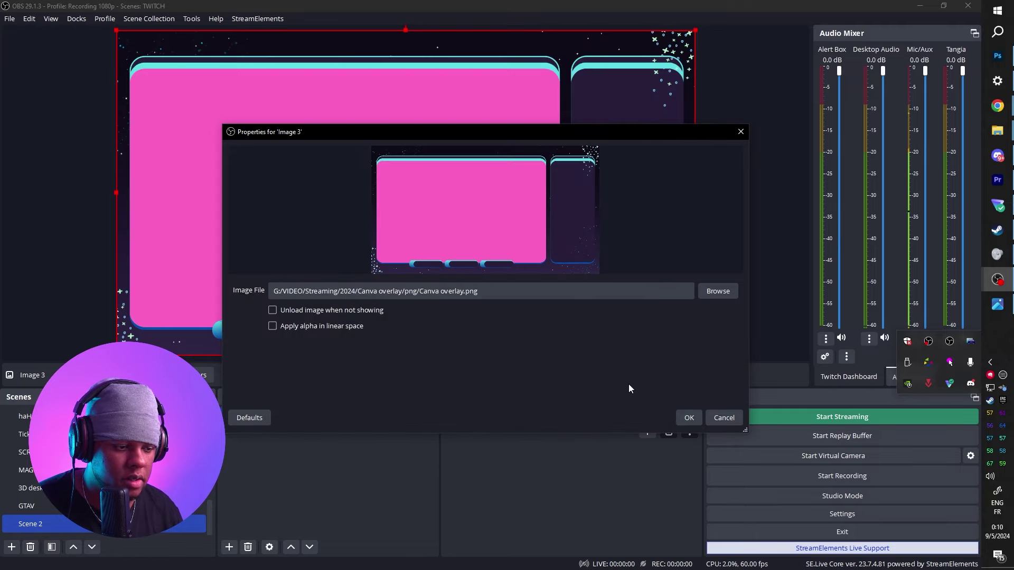
left_click(689, 417)
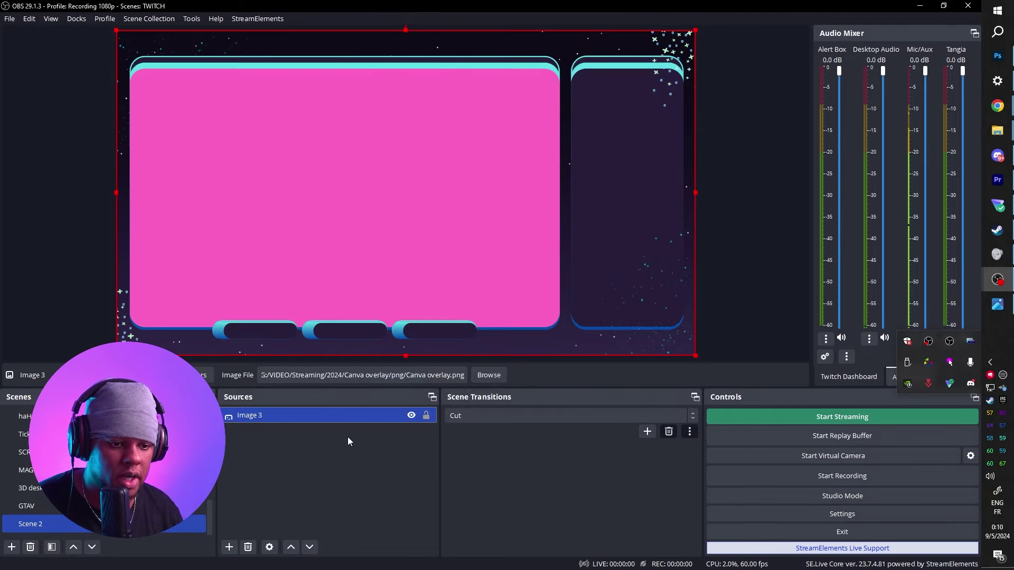
Add a Color Key effect filter with its default name to the overlay image source.
right_click(271, 414)
left_click(319, 390)
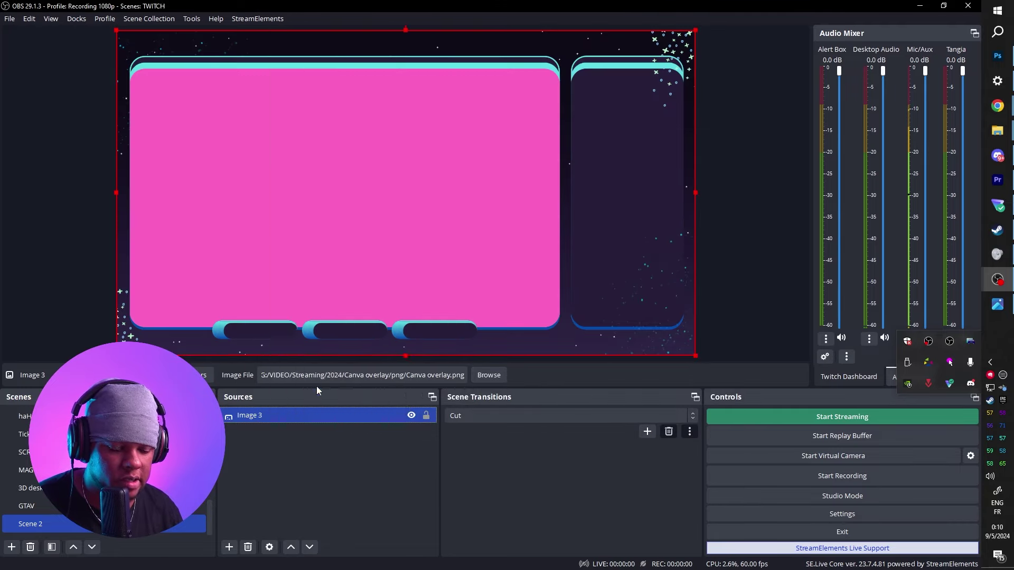
left_click(273, 463)
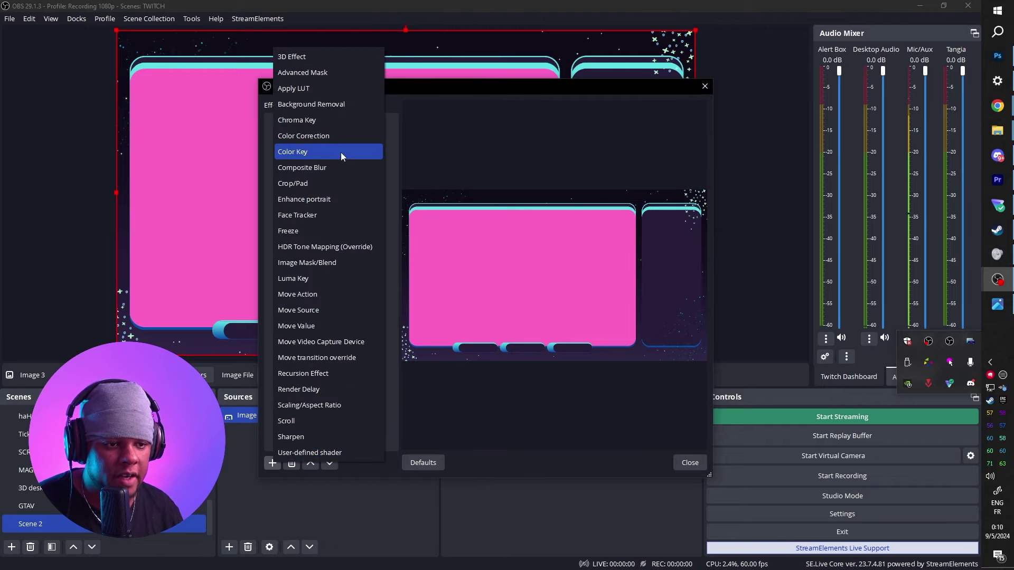
left_click(324, 157)
left_click(459, 295)
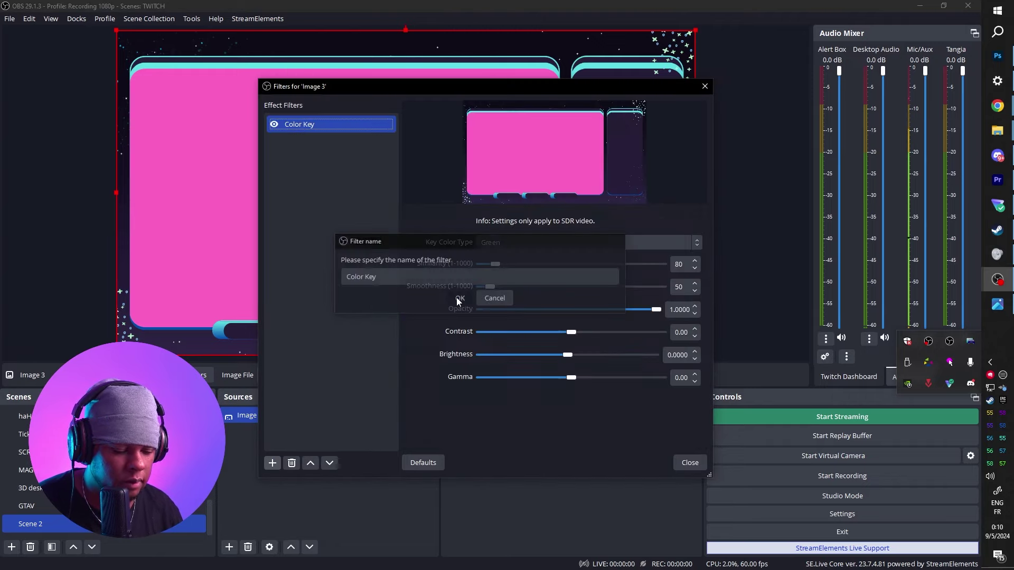
Set the Color Key filter to a custom color and sample the overlay's pink area, #ff66c4, as key color.
left_click_drag(438, 87, 626, 90)
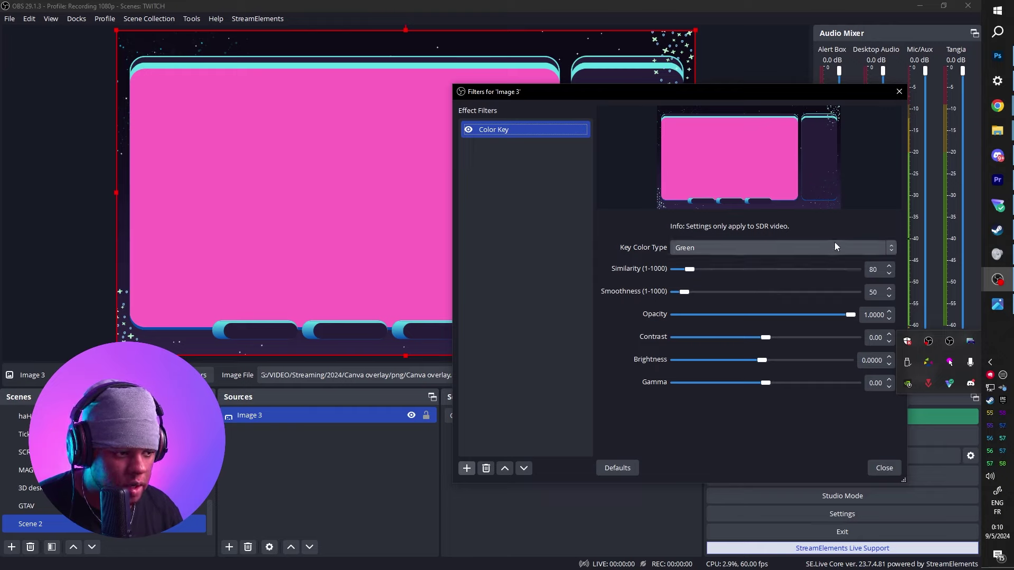
left_click(702, 247)
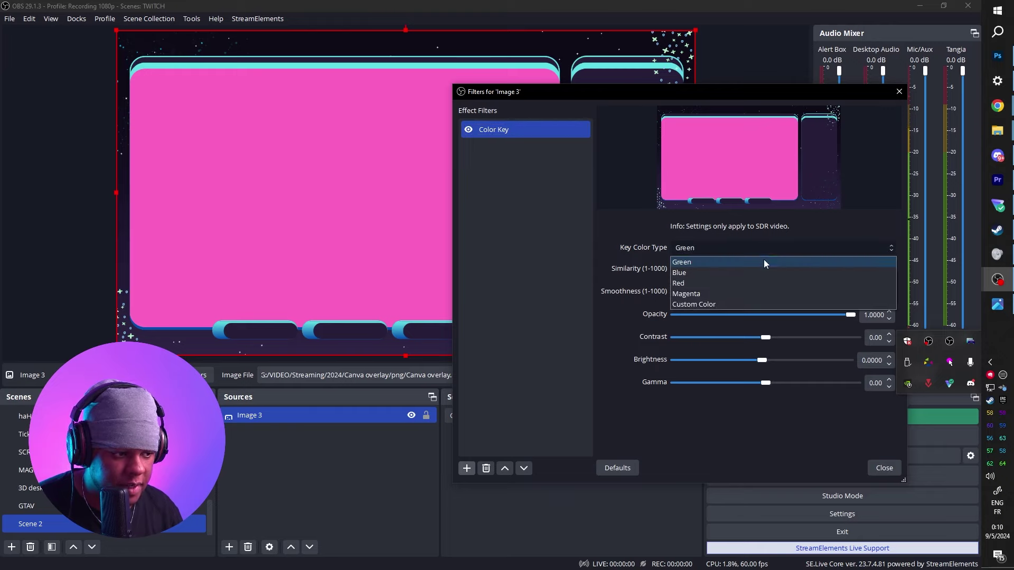
left_click(700, 306)
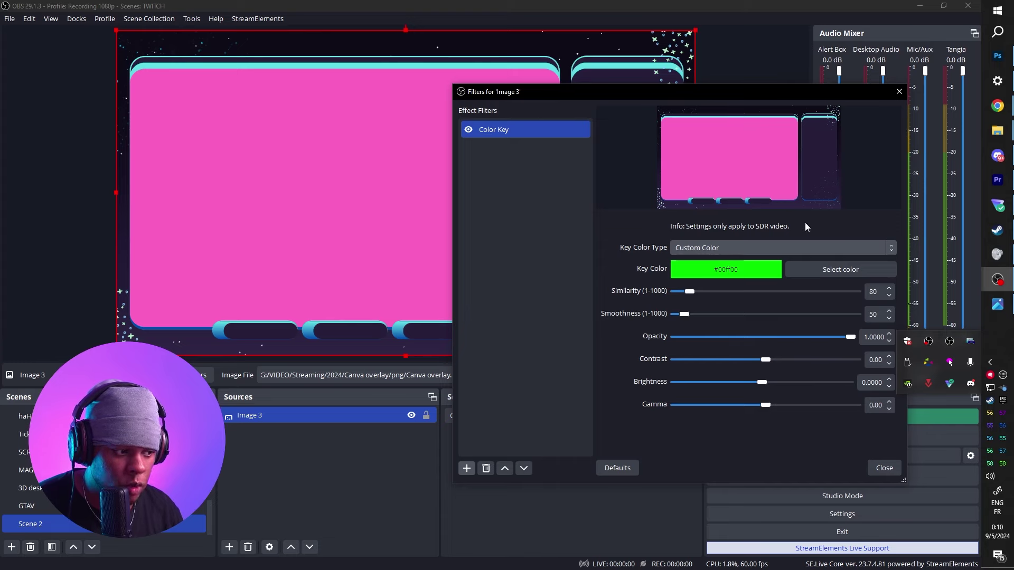
left_click(840, 270)
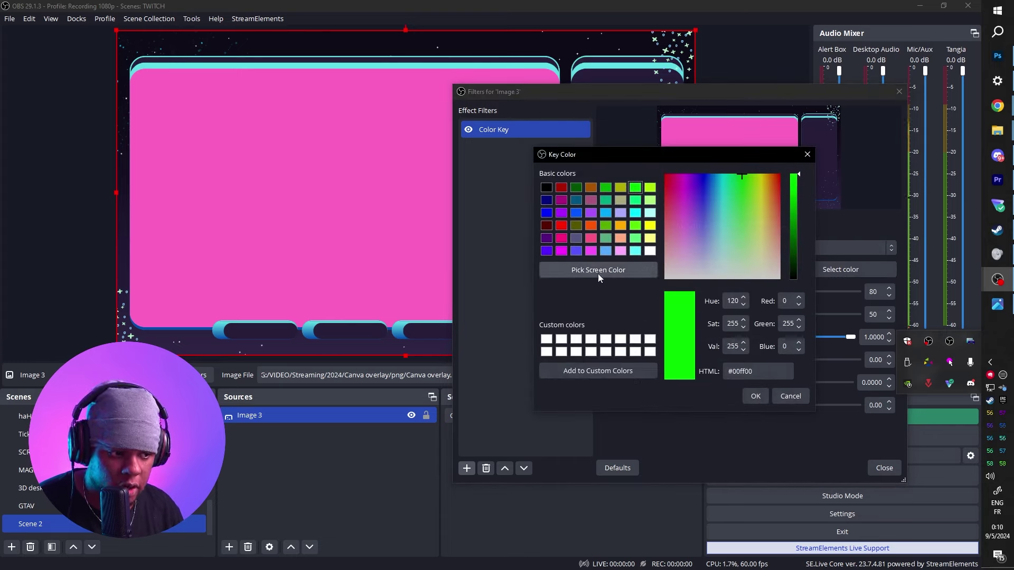
left_click(621, 270)
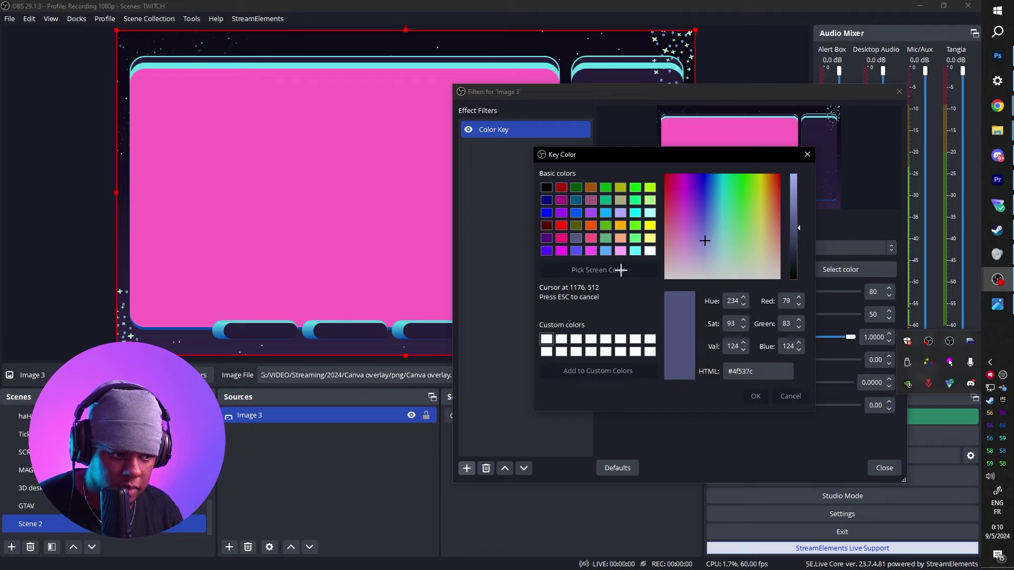
left_click(292, 173)
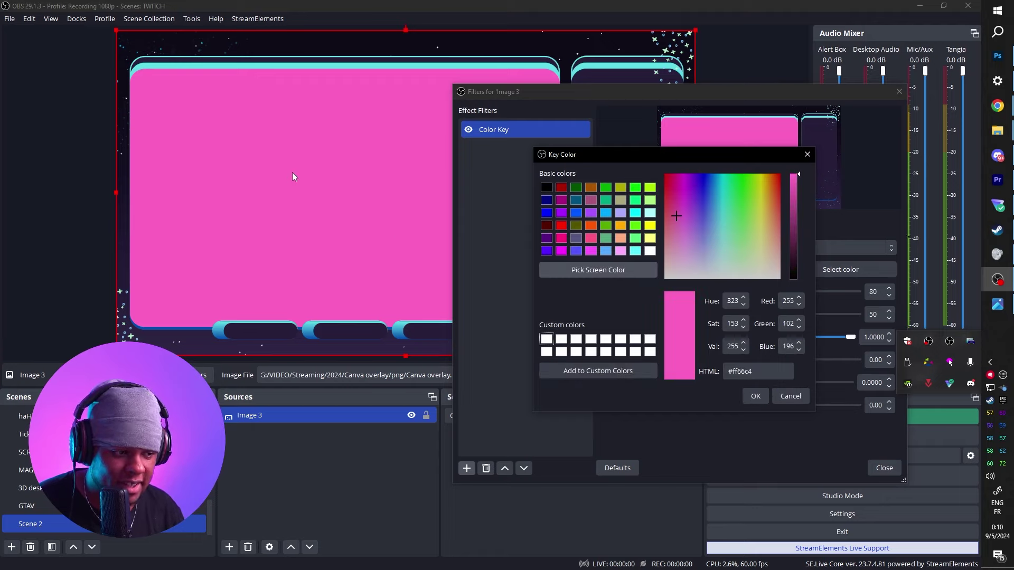
left_click(755, 397)
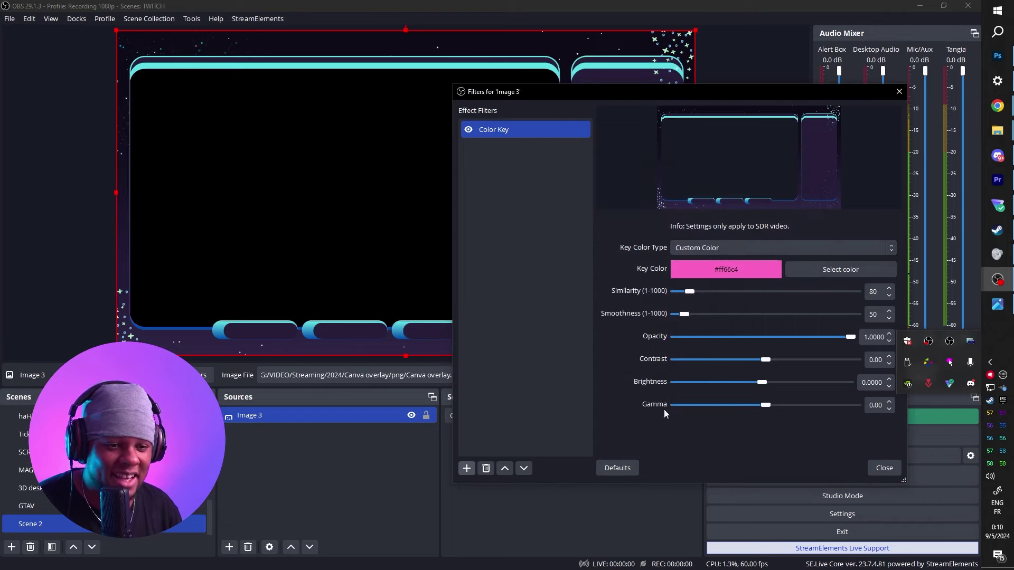
Set the Color Key filter's similarity to 135 and smoothness to 506, and close the filter settings.
left_click_drag(597, 91, 745, 94)
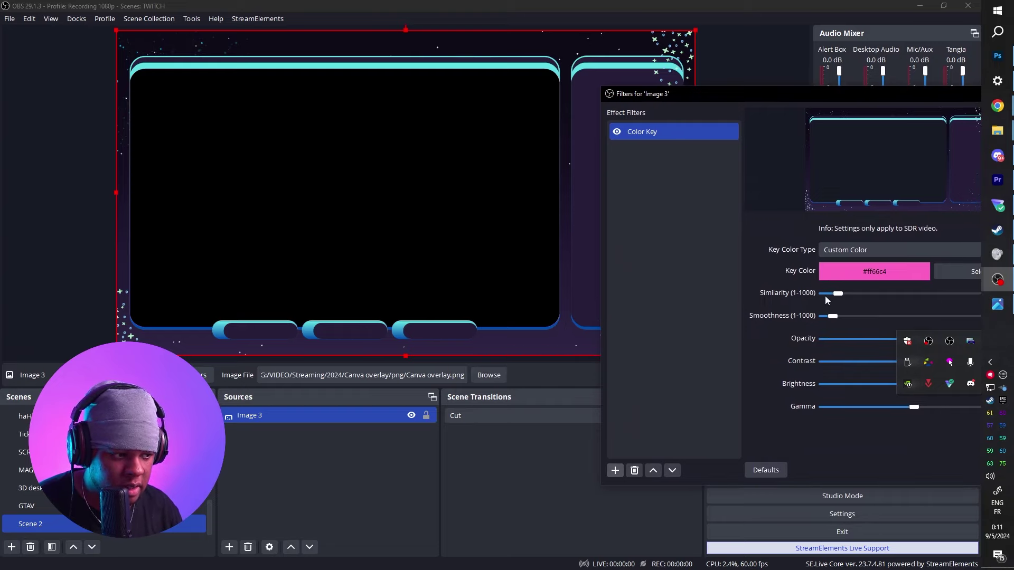
mouse_move(837, 295)
left_mouse_down()
mouse_move(828, 296)
mouse_move(847, 297)
left_mouse_up()
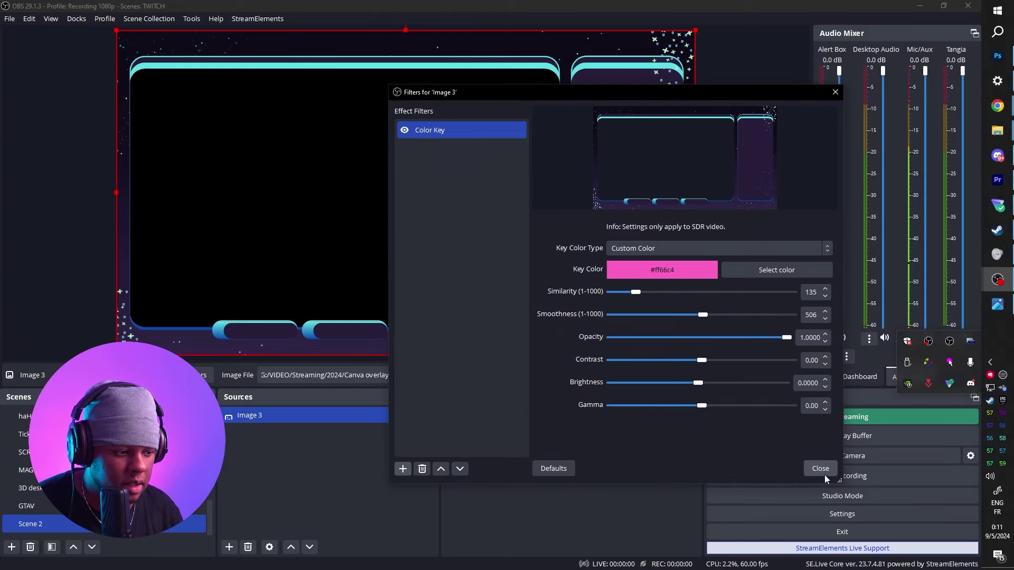
left_click(823, 472)
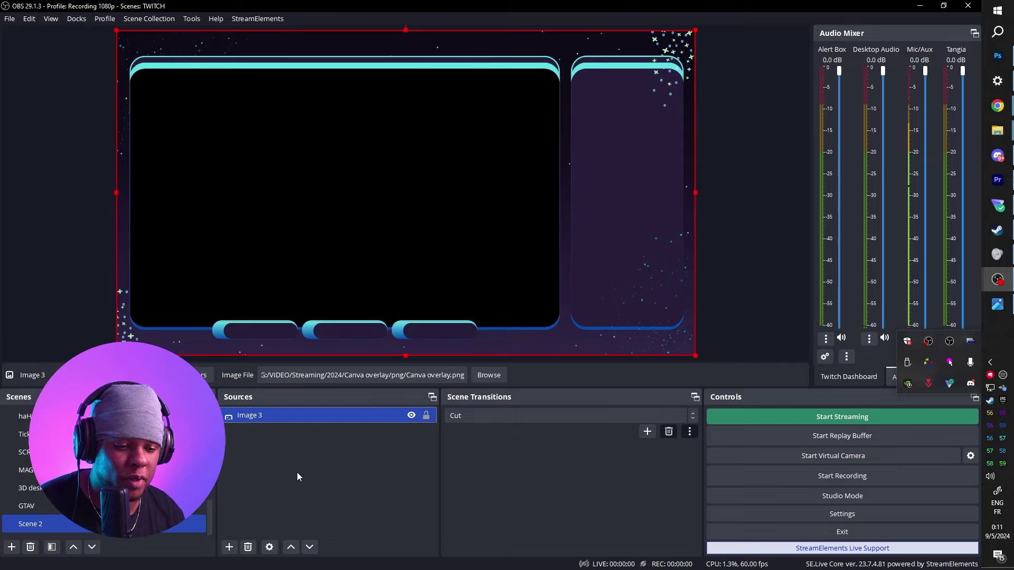
Add the existing Main Cam scene as a source and move it below the overlay image in the source order.
left_click(226, 549)
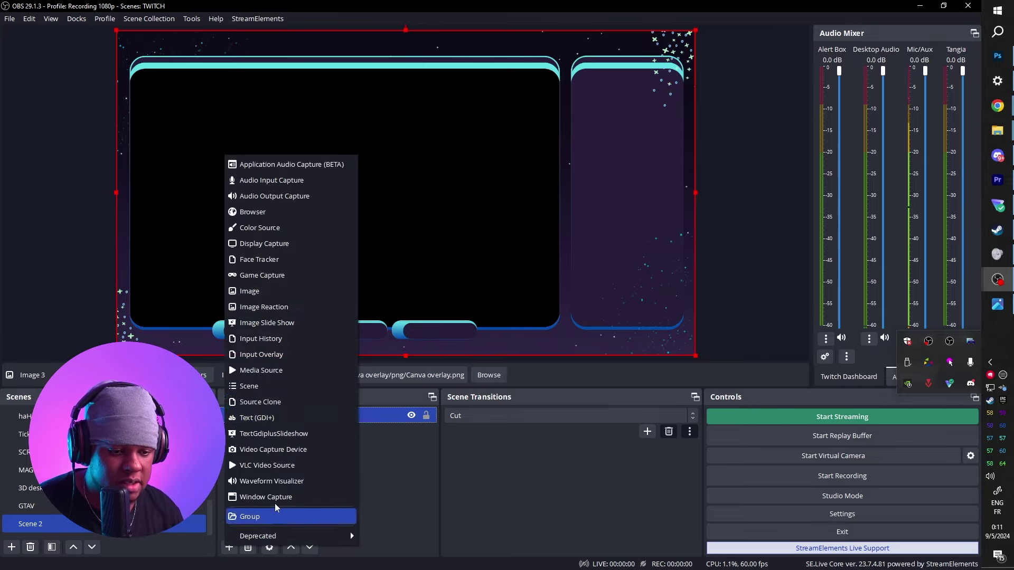
left_click(265, 387)
scroll(454, 300, "down", 10)
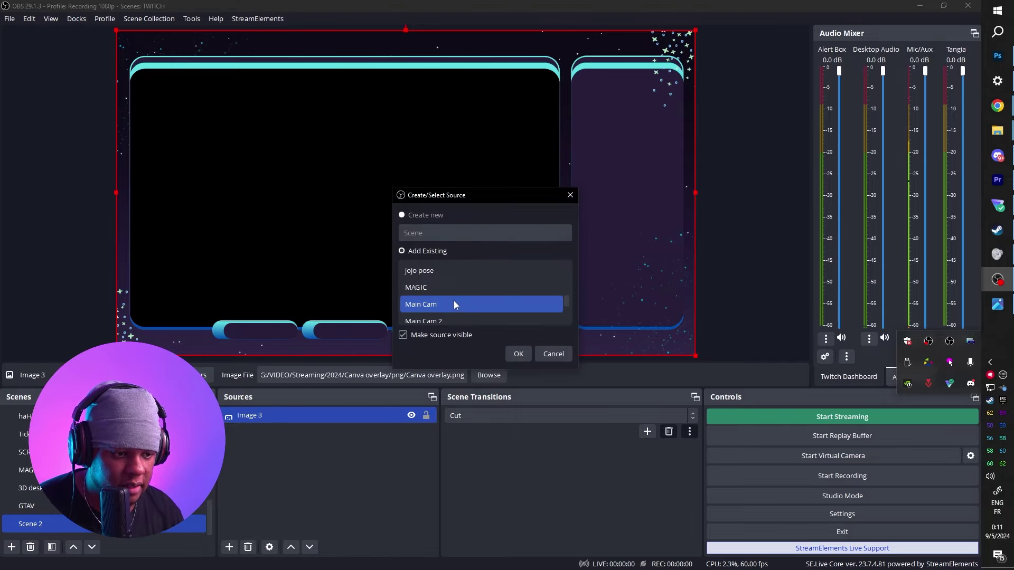
double_click(455, 300)
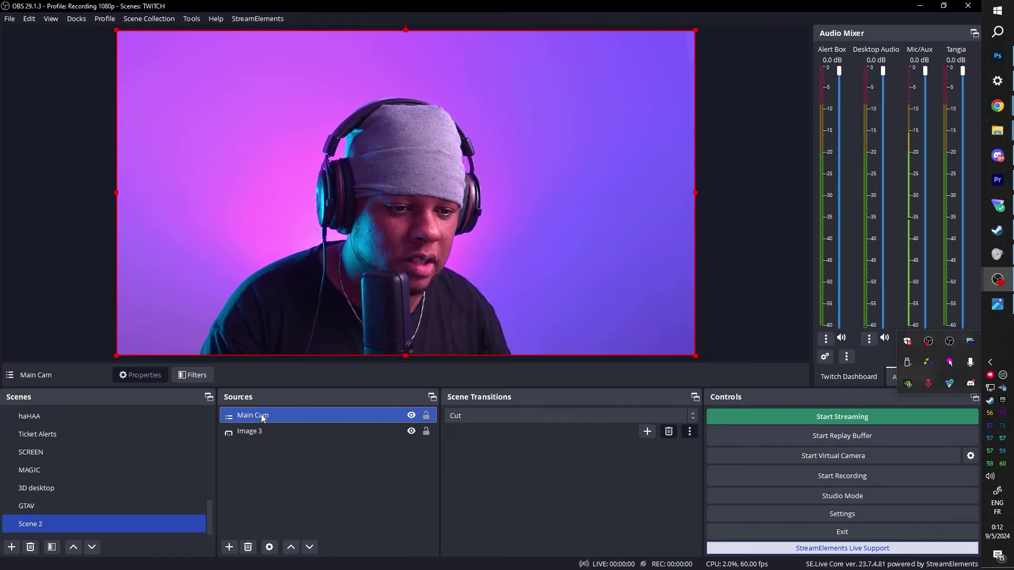
left_click_drag(265, 414, 258, 434)
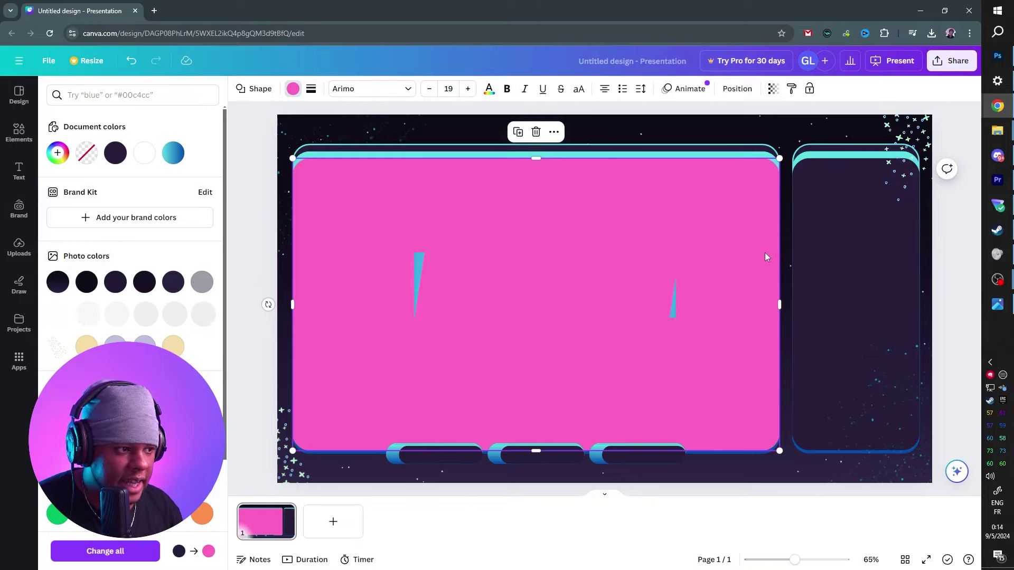
Switch back to the Canva design and create a template link for sharing it.
left_click(953, 60)
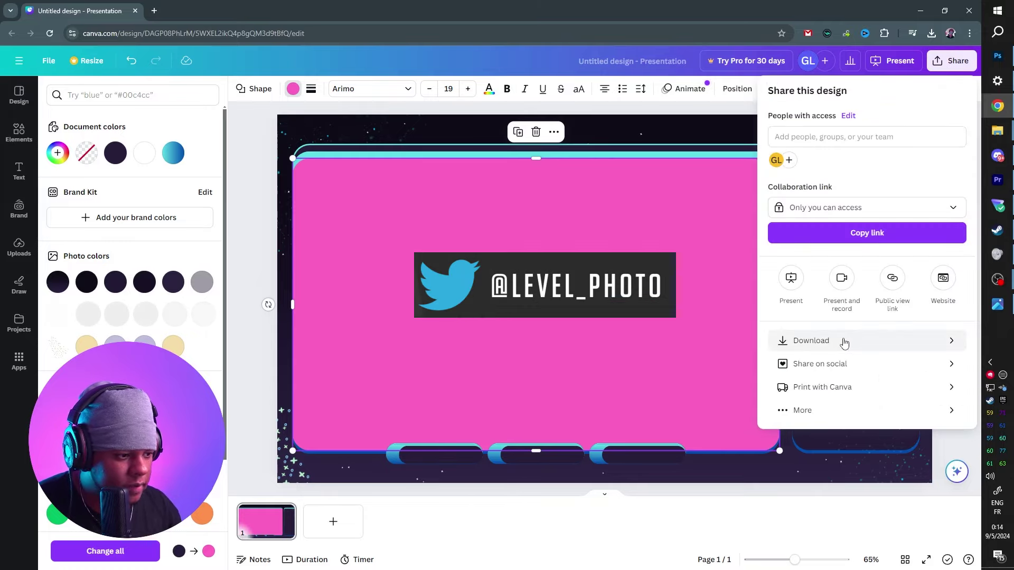
left_click(832, 412)
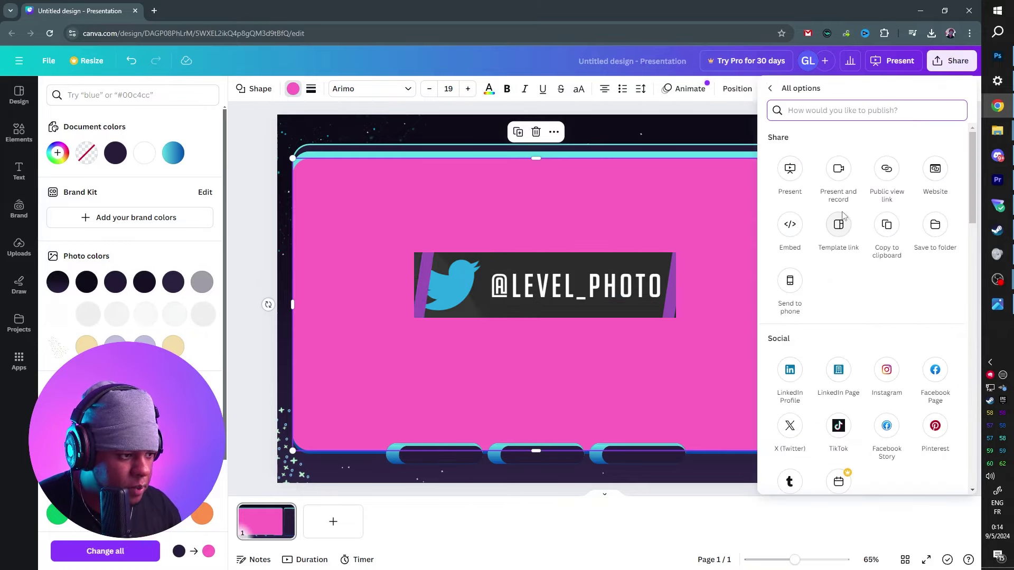
left_click(839, 226)
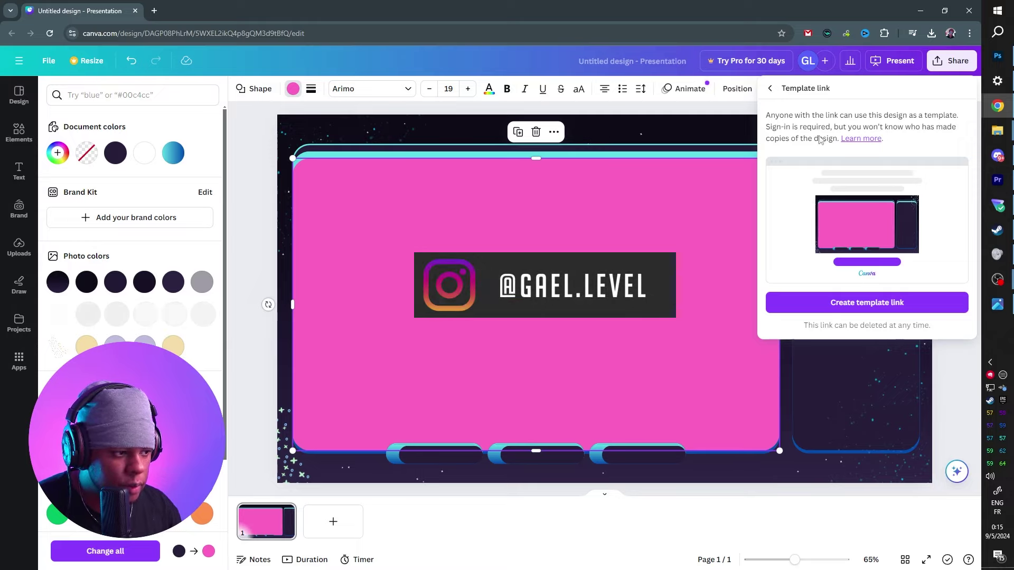
left_click(846, 302)
Open the design's template link in a new browser tab to check the shared template page.
left_click(154, 10)
type("https://www.canva.com/design/DAGP08PhLrM/1kgO_a_o6PyRmJHXCP5gbA/view?utm_content=DAGP08PhLrM&utm_campaign=designshare&utm_medium=link&utm_source=publishsharelink&mode=preview")
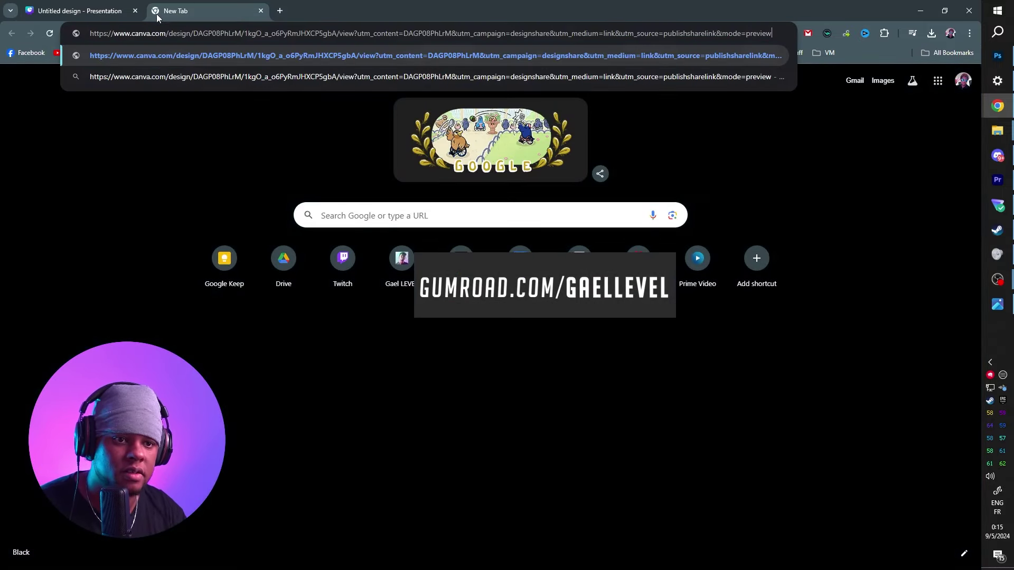
key("Return")
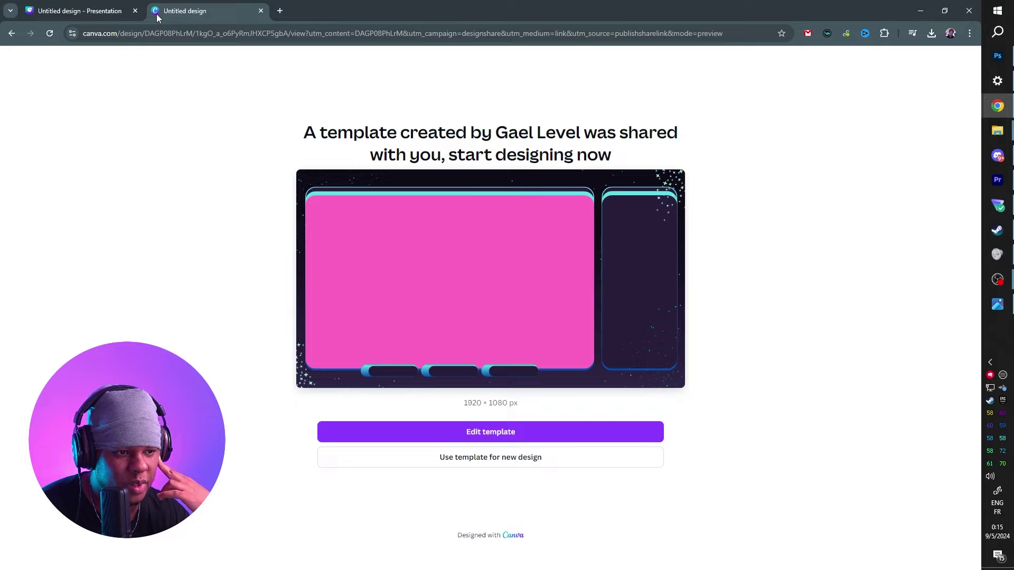